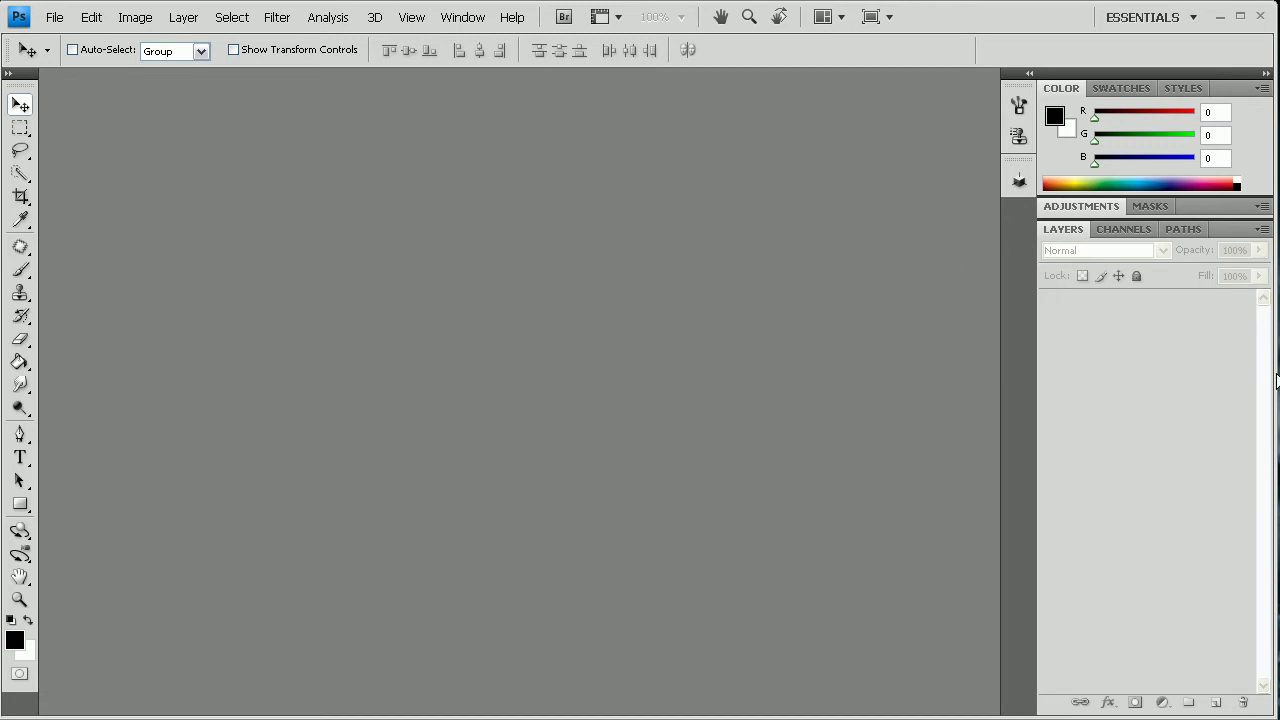
# Open pic1.jpg through File > Open, scrolling the file list to find it
pyautogui.click(52, 17)
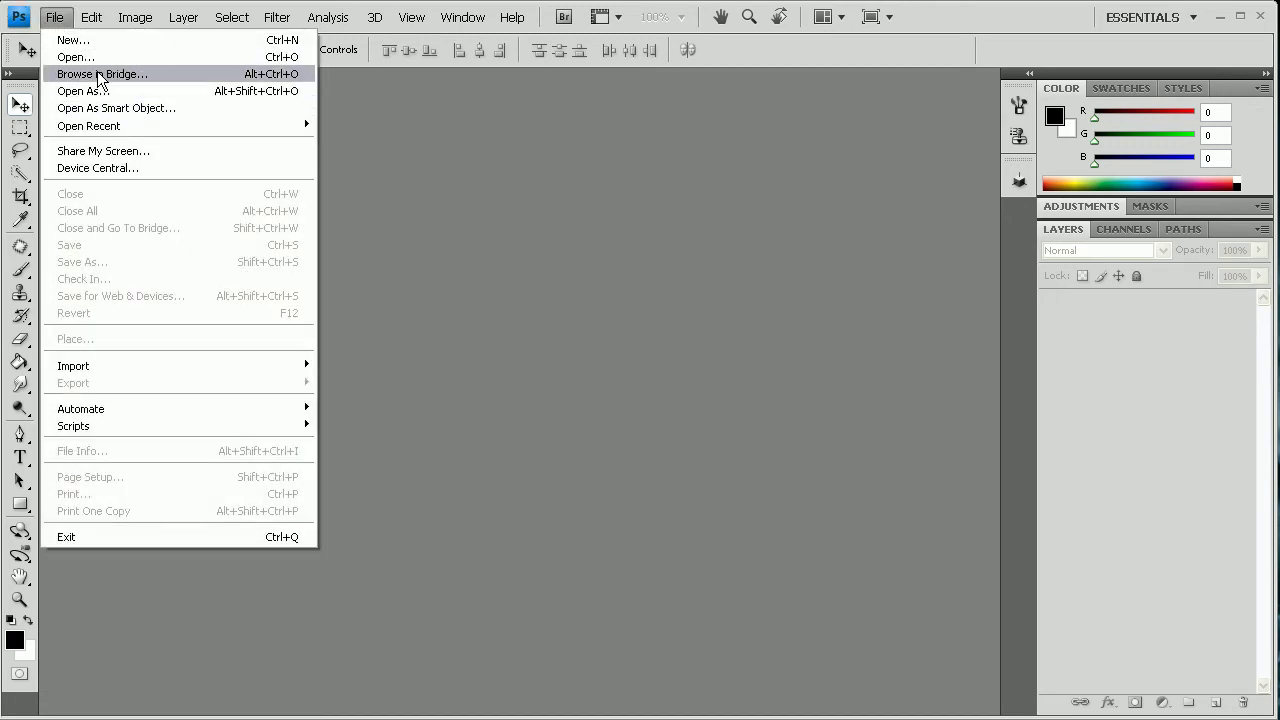
pyautogui.click(102, 58)
pyautogui.moveTo(899, 142); pyautogui.dragTo(908, 240)
pyautogui.scroll(2, 589, 263)
pyautogui.doubleClick(622, 285)
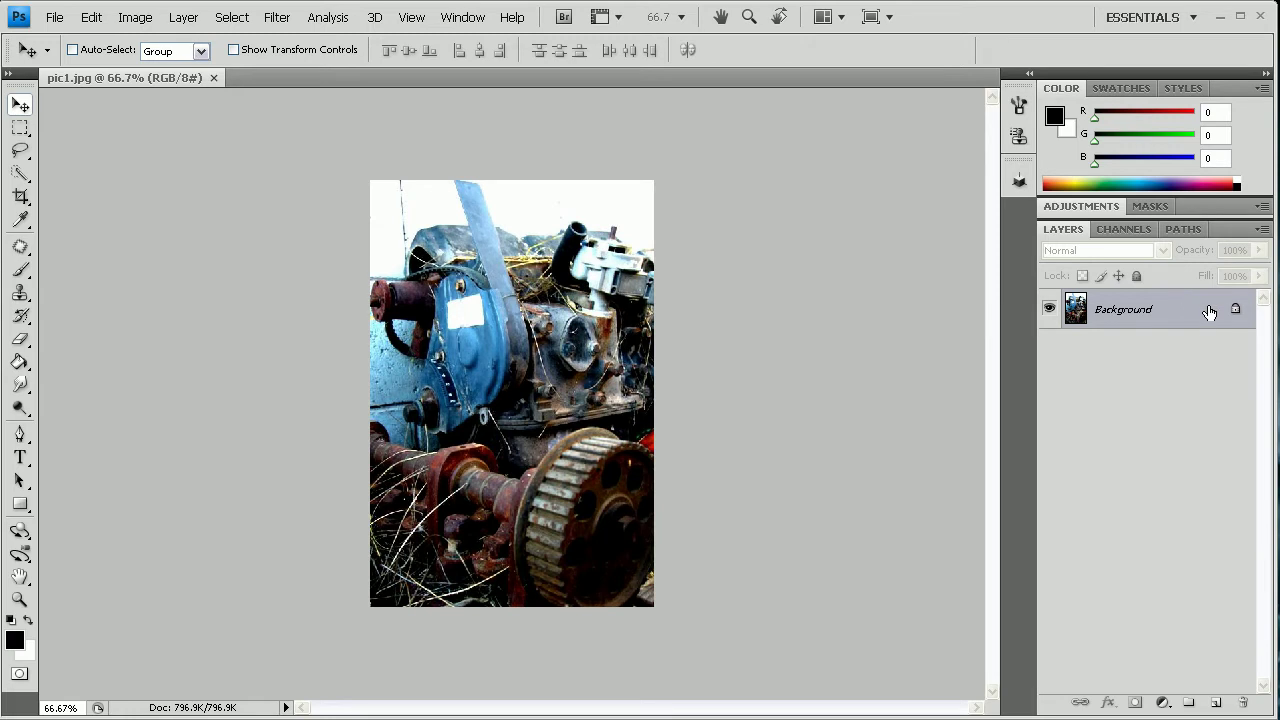
# Duplicate the Background layer twice and select Background copy
pyautogui.moveTo(1157, 314); pyautogui.dragTo(1216, 702)
pyautogui.moveTo(1200, 309); pyautogui.dragTo(1218, 702)
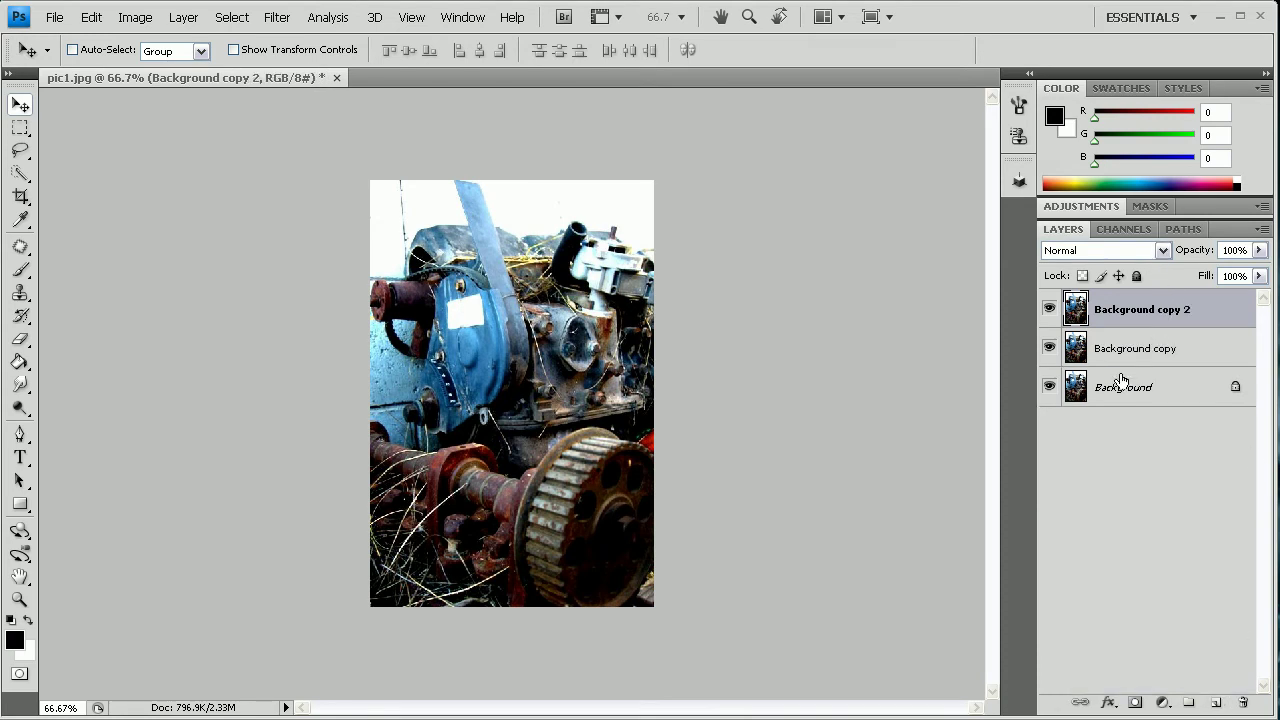
pyautogui.click(1196, 348)
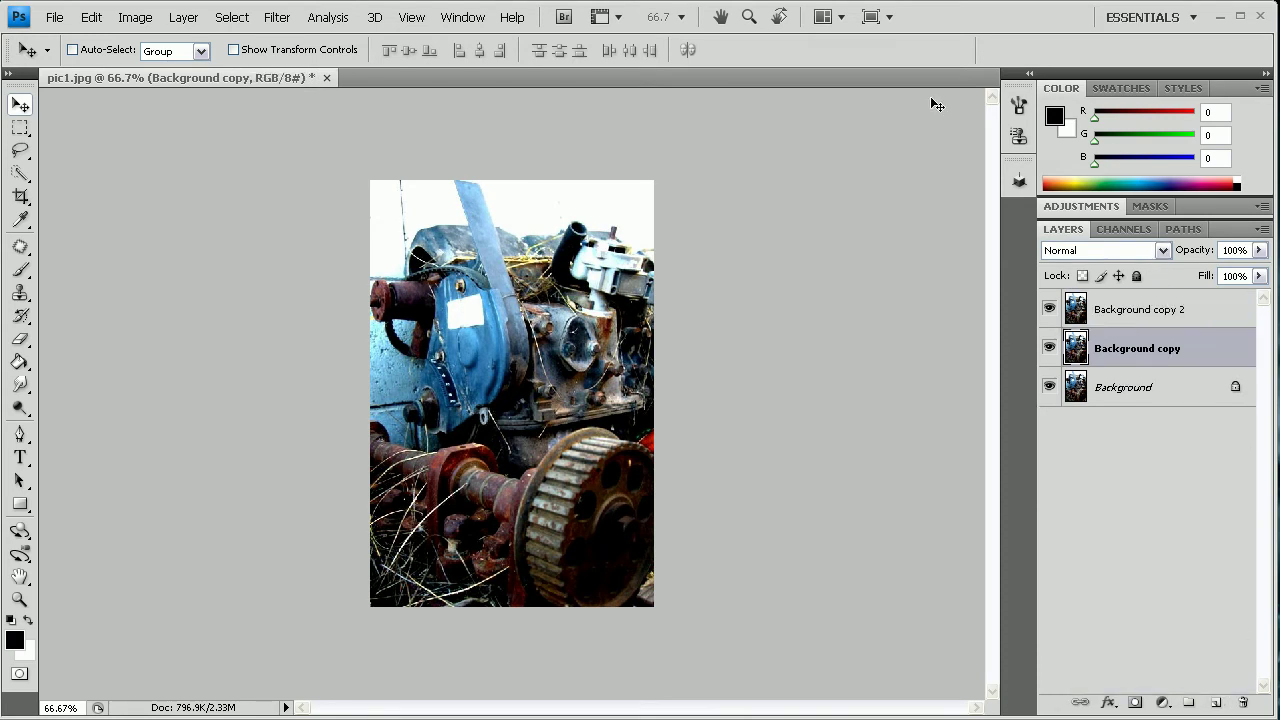
# Apply a 5.0-pixel High Pass to Background copy and hide Background copy 2
pyautogui.click(296, 17)
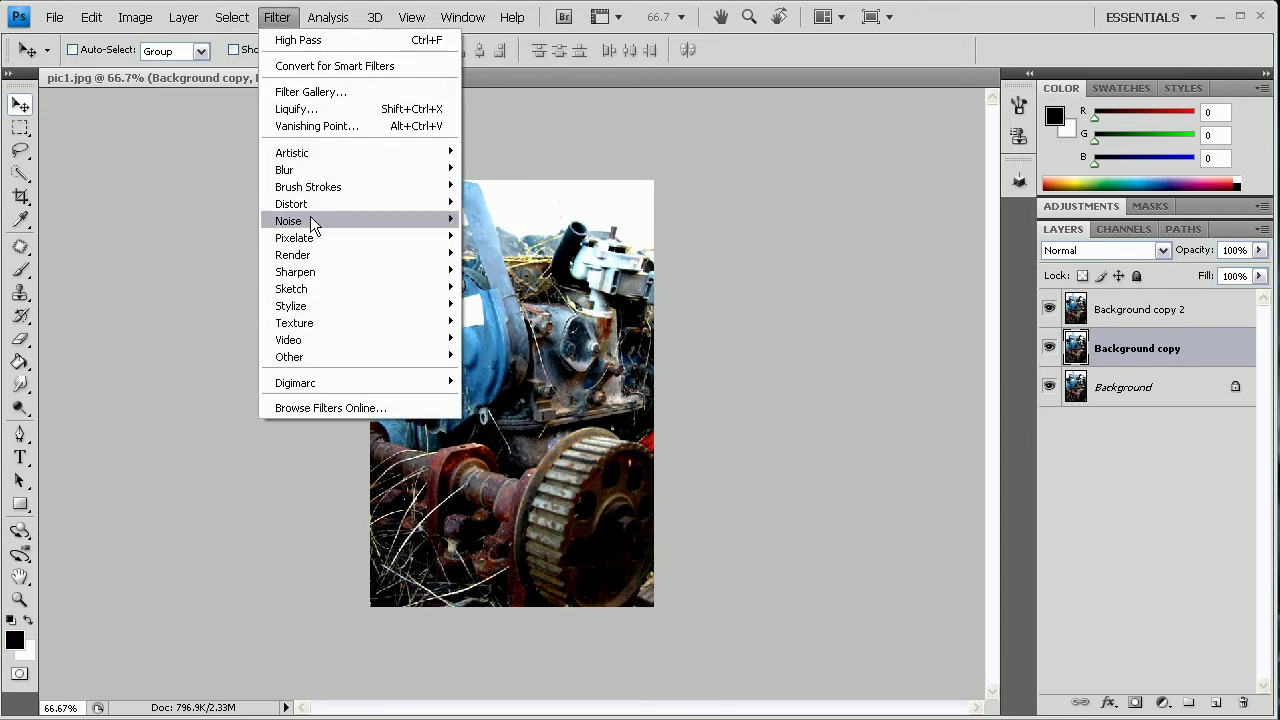
pyautogui.moveTo(348, 357)
pyautogui.click(490, 373)
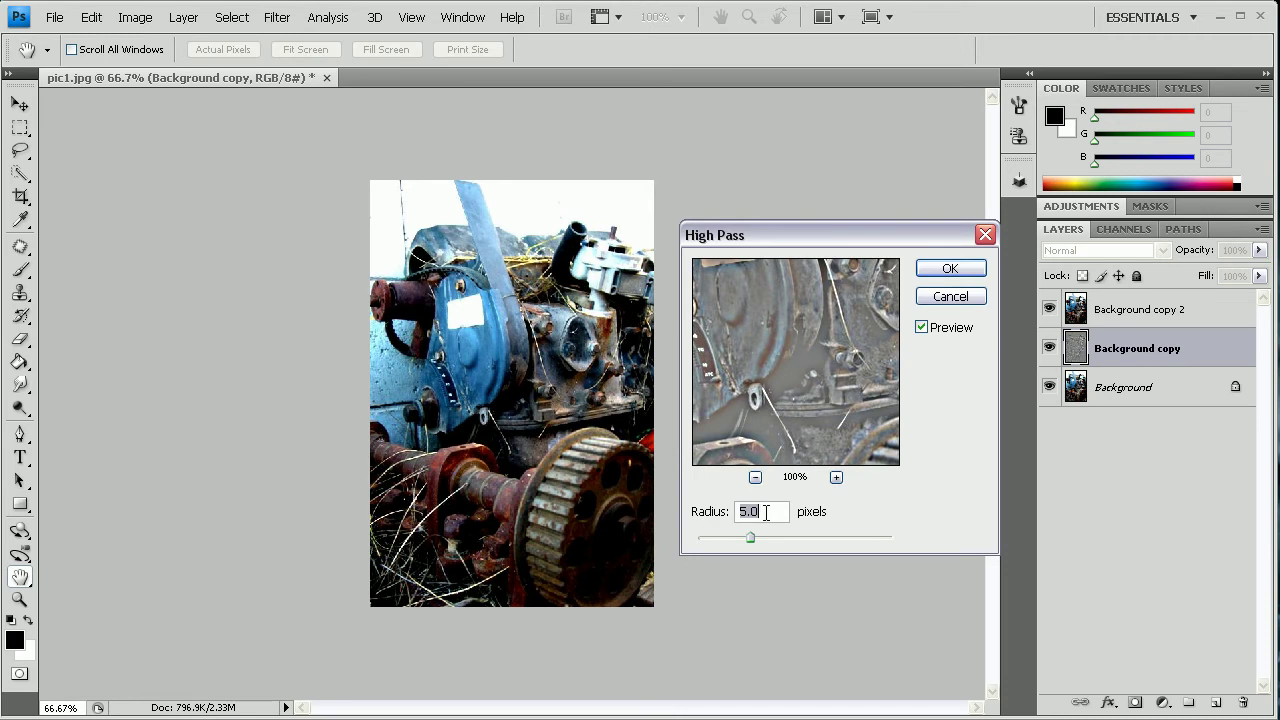
pyautogui.click(950, 268)
pyautogui.press('v')
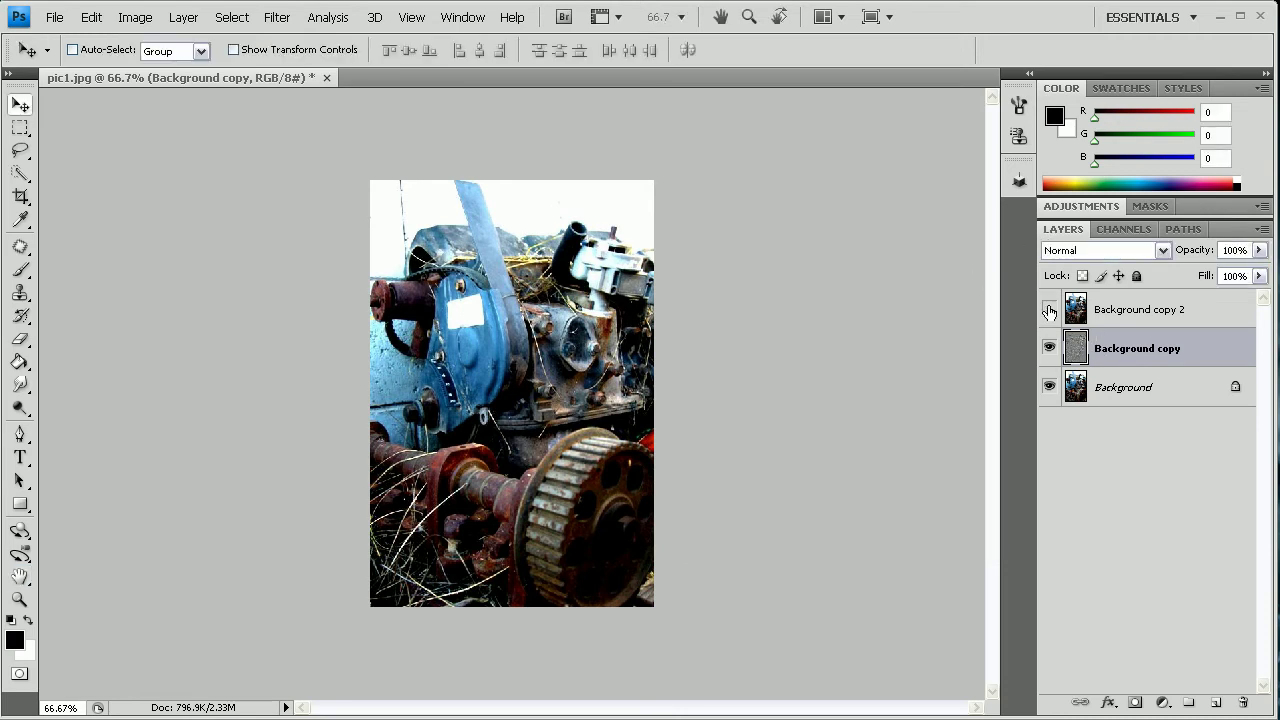
pyautogui.click(1049, 309)
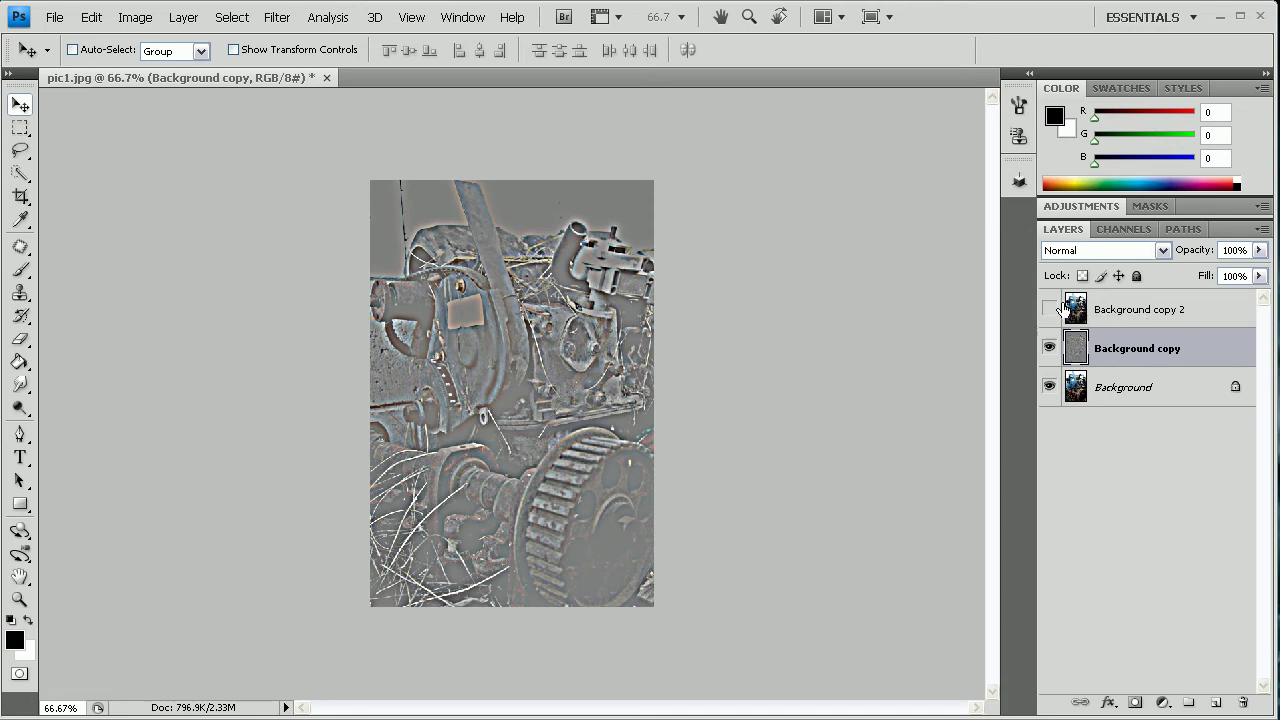
# Set Background copy to Overlay, toggle it to compare, then show Background copy 2 again
pyautogui.click(1128, 258)
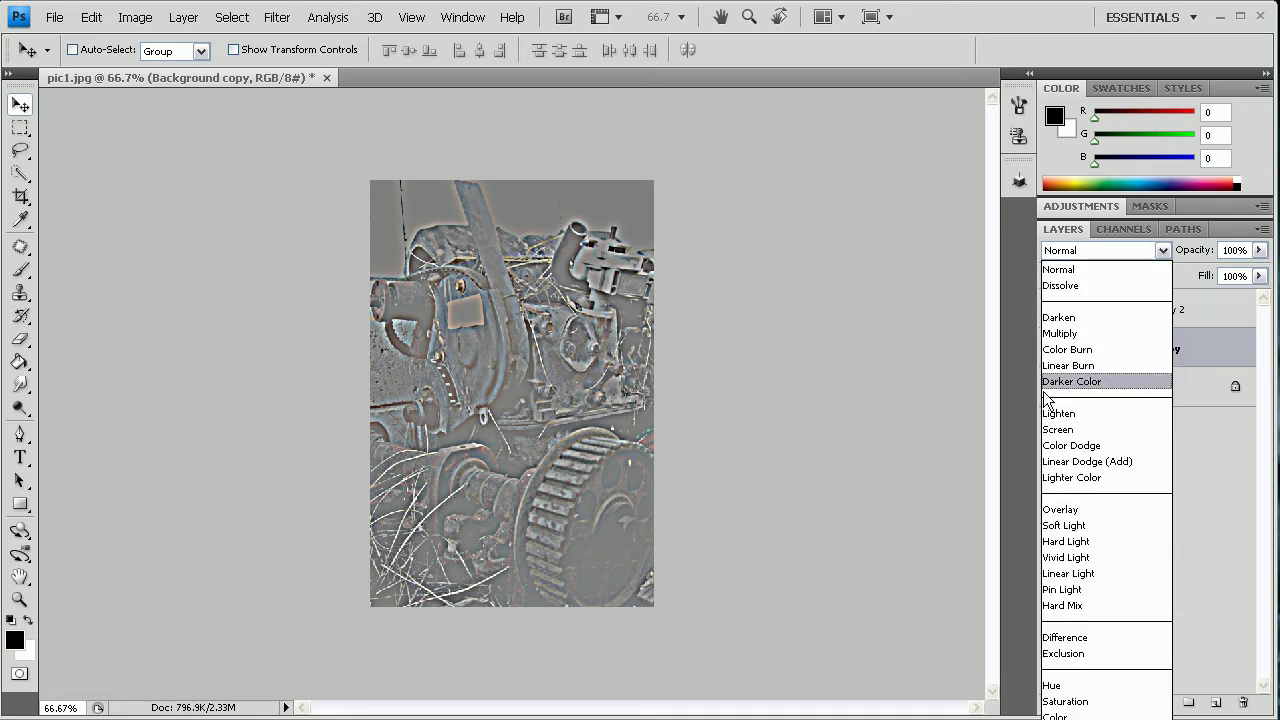
pyautogui.click(1066, 509)
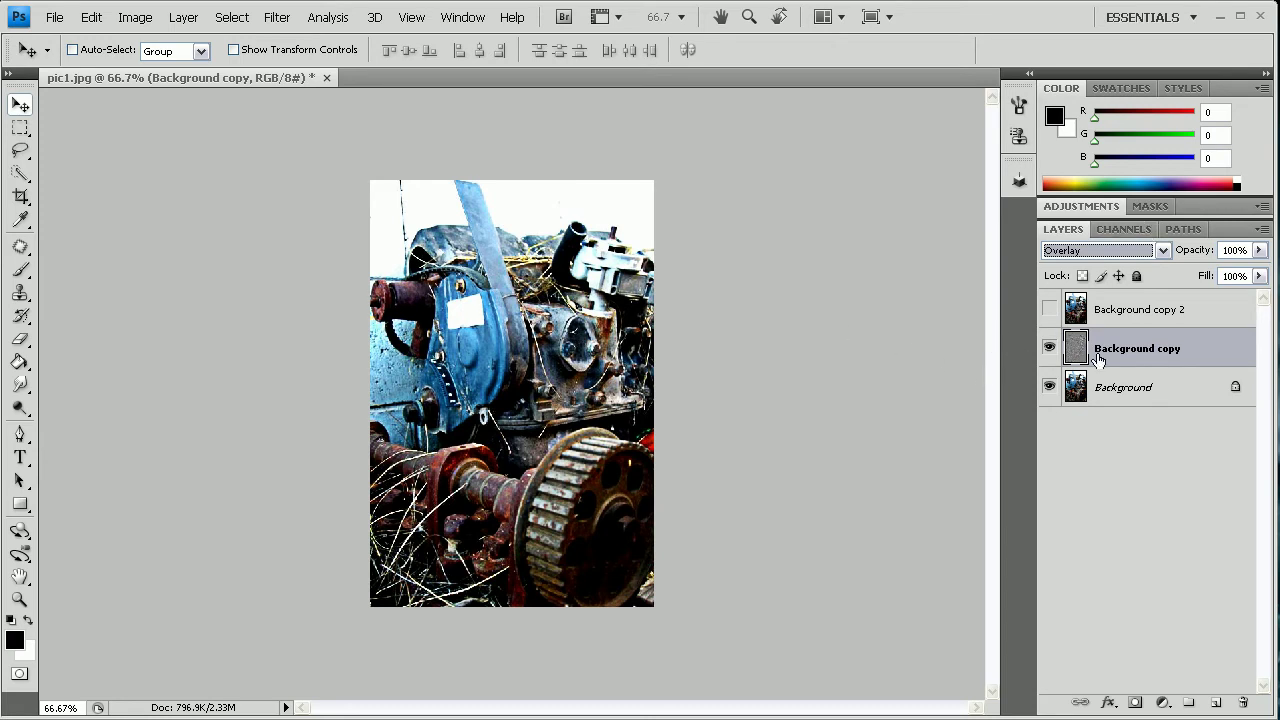
pyautogui.click(1048, 349)
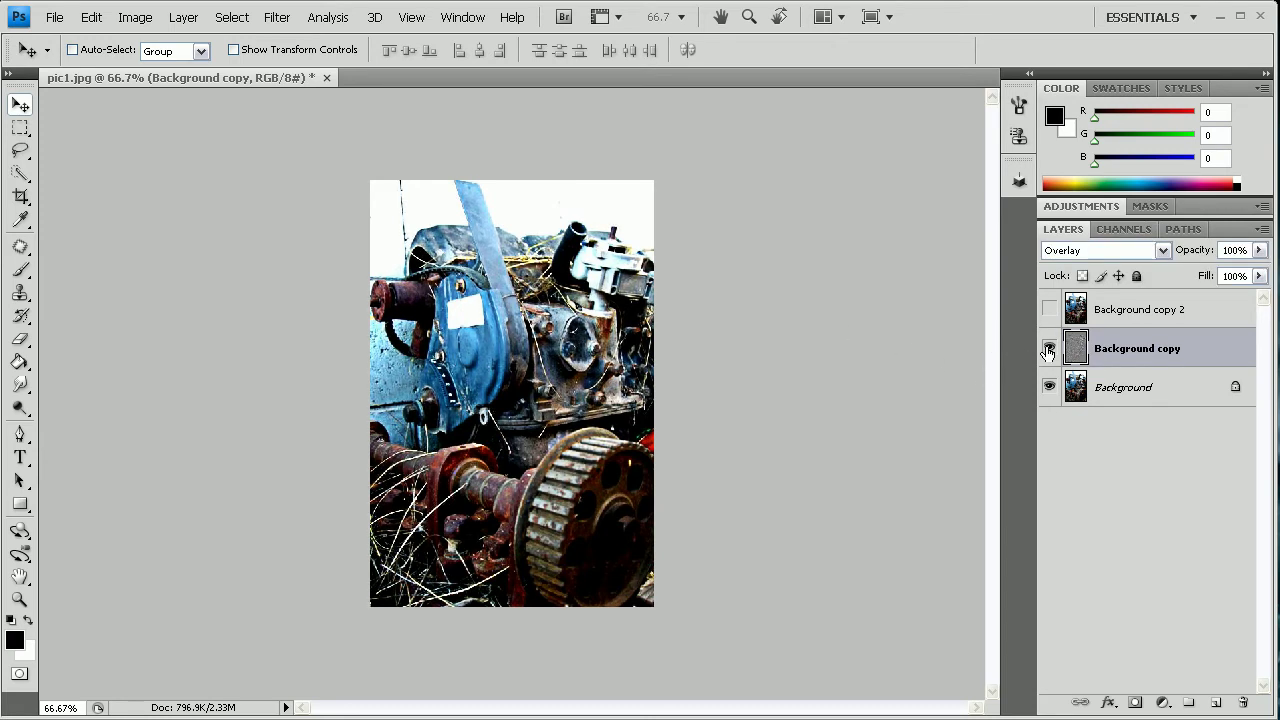
pyautogui.click(1048, 349)
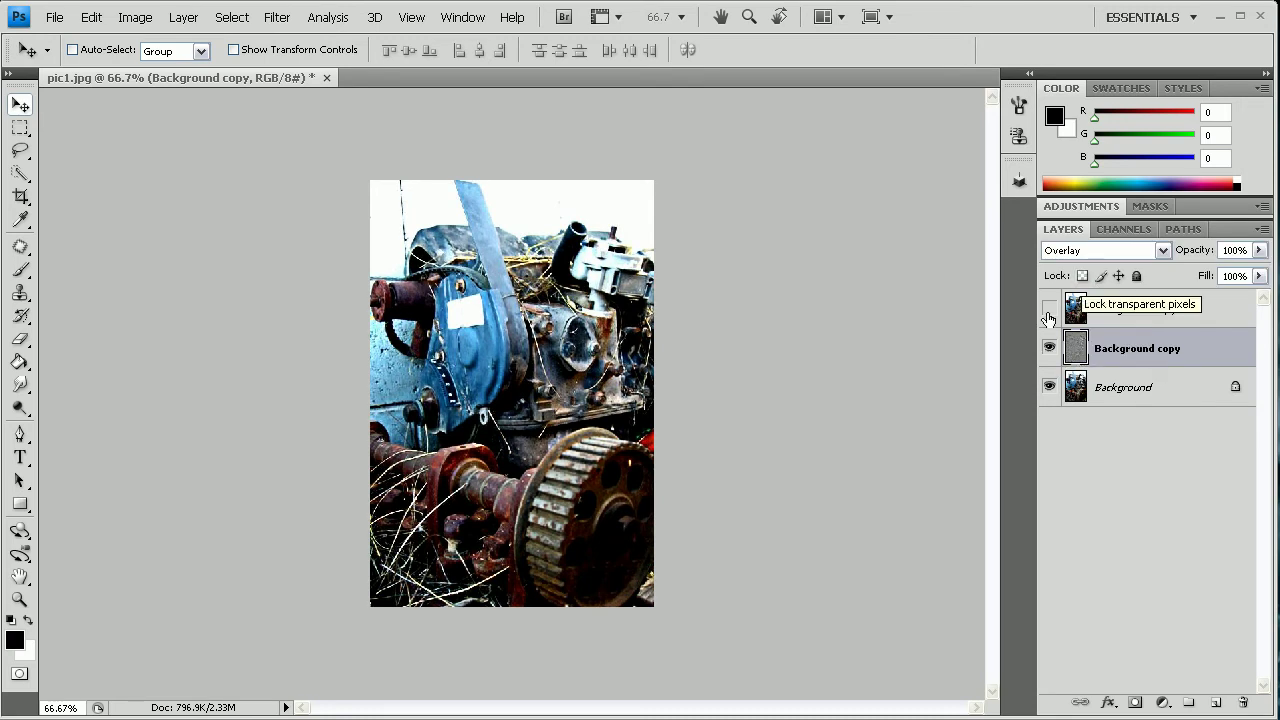
pyautogui.click(1048, 308)
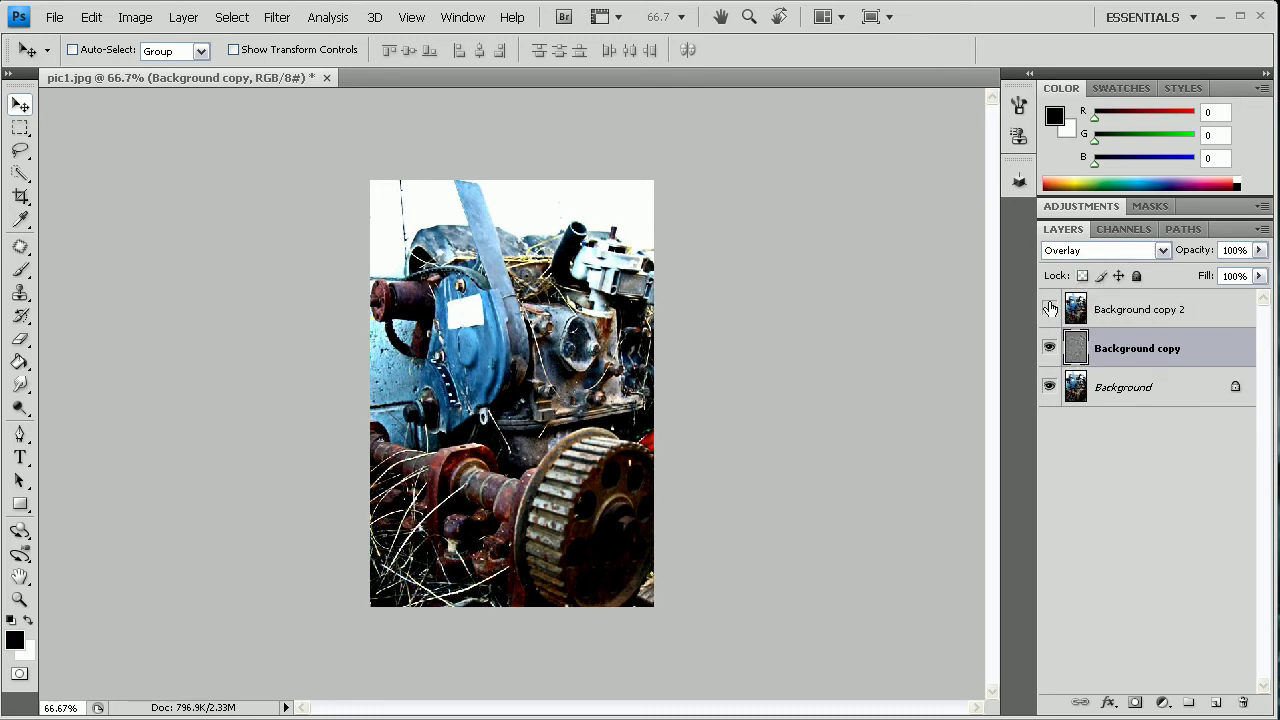
# Desaturate Background copy 2 with Image > Adjustments > Desaturate
pyautogui.click(1143, 310)
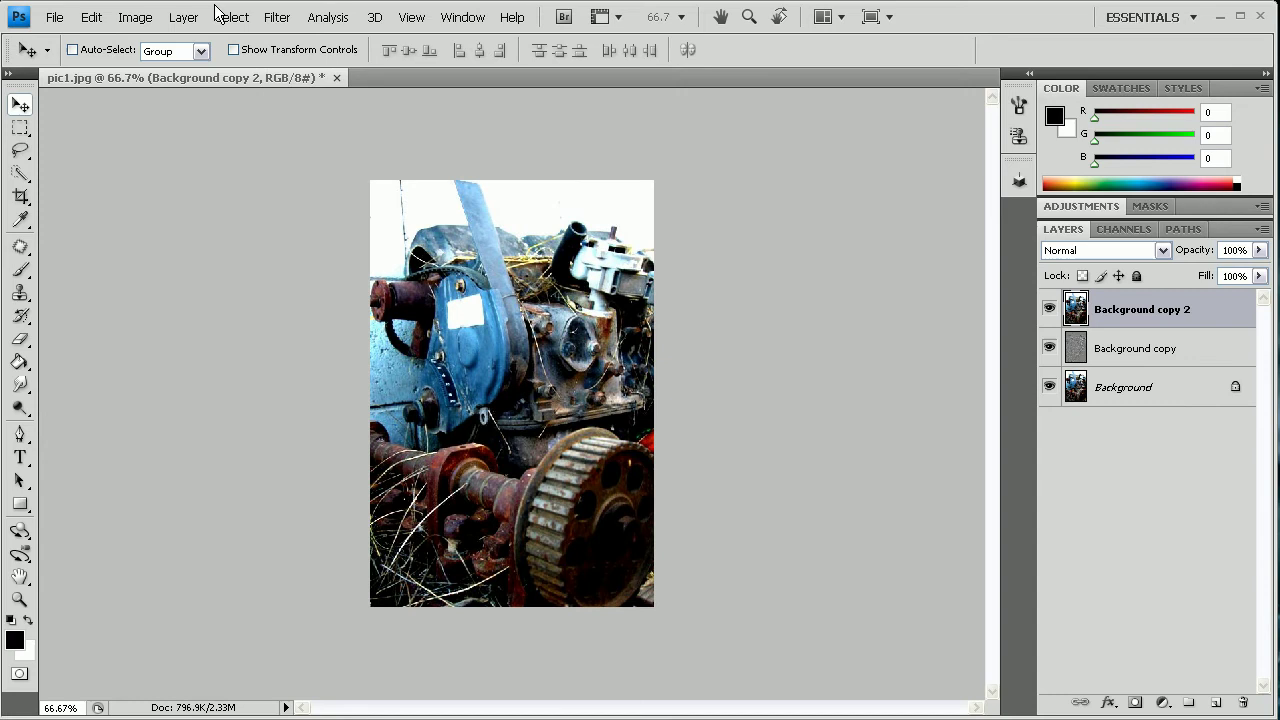
pyautogui.click(183, 17)
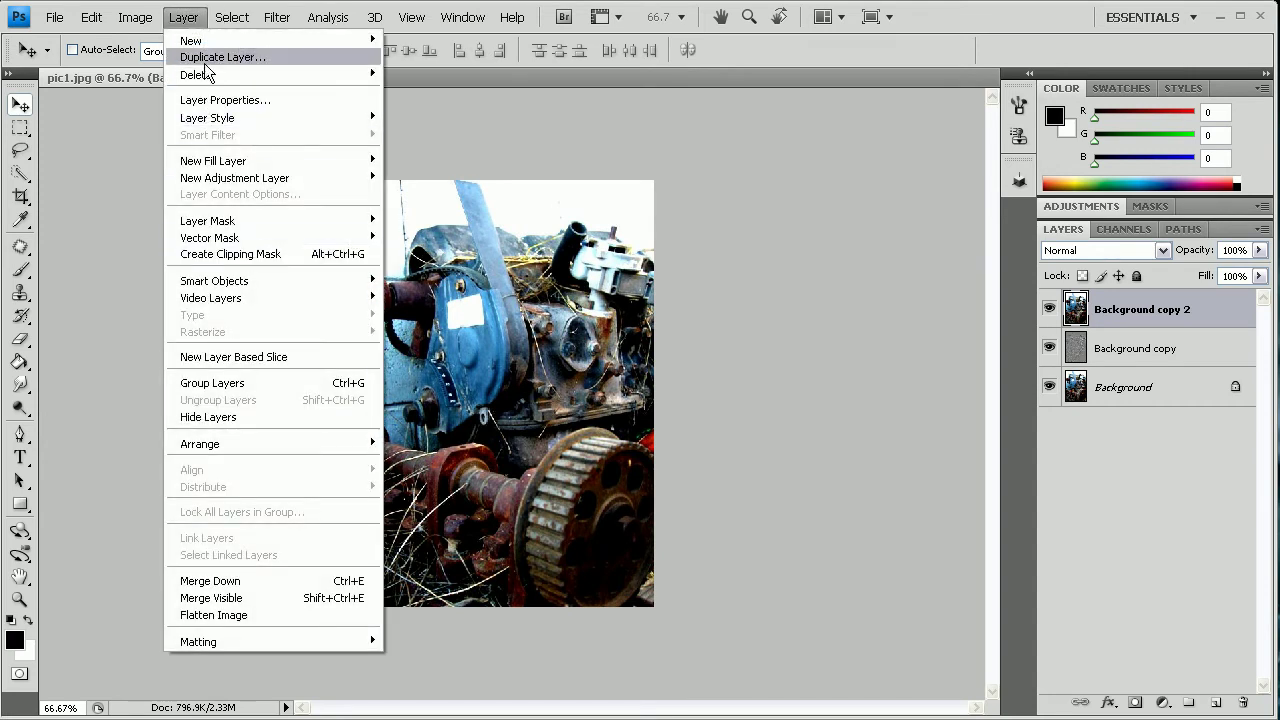
pyautogui.moveTo(136, 17)
pyautogui.moveTo(183, 69)
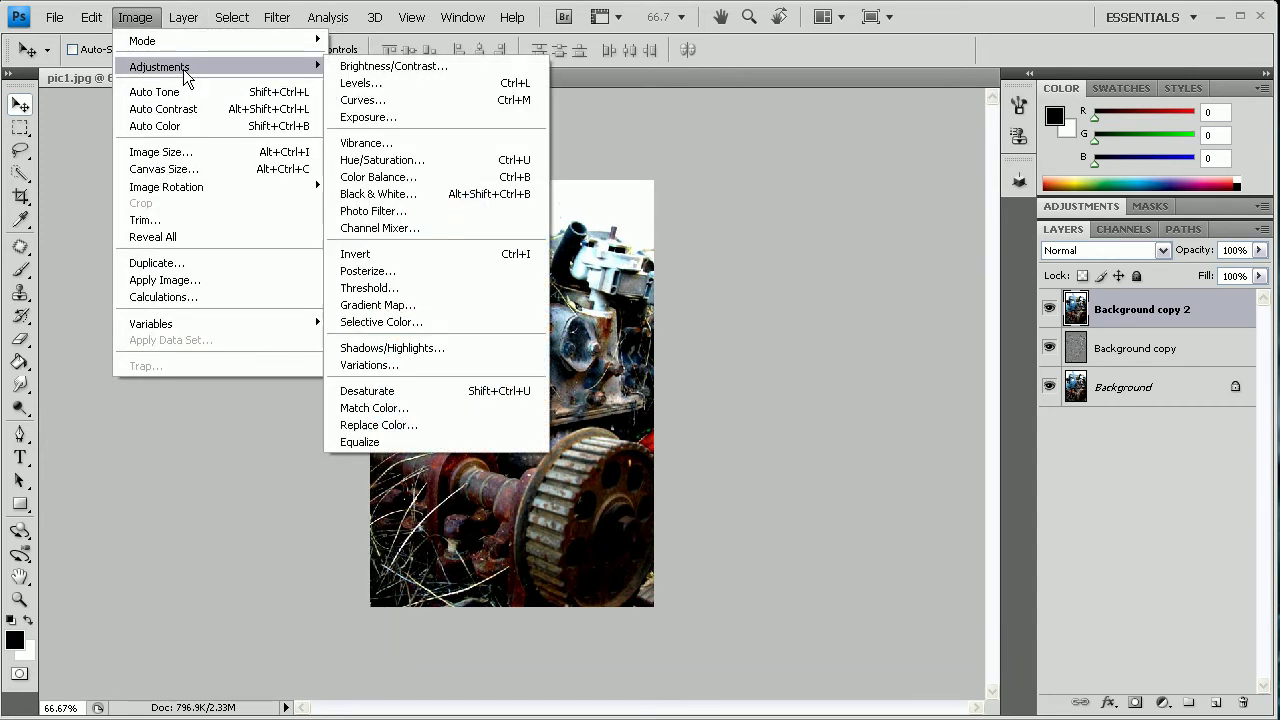
pyautogui.click(386, 392)
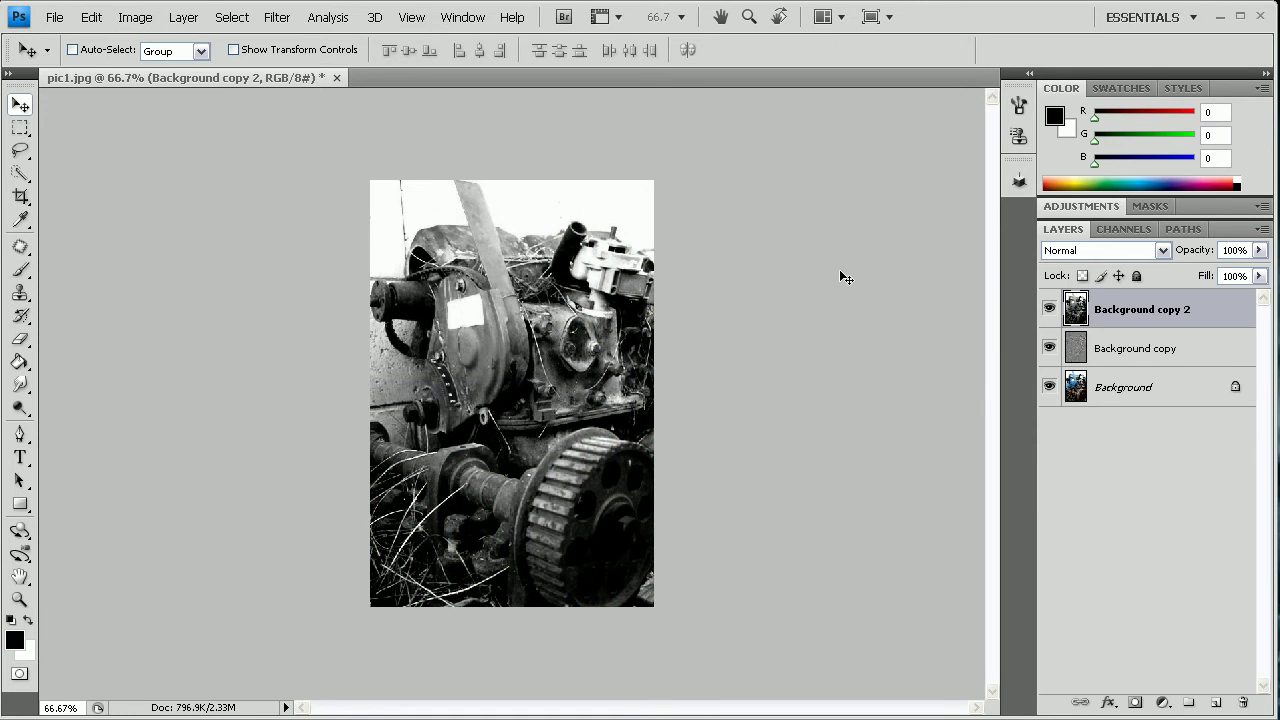
pyautogui.click(134, 17)
pyautogui.moveTo(176, 73)
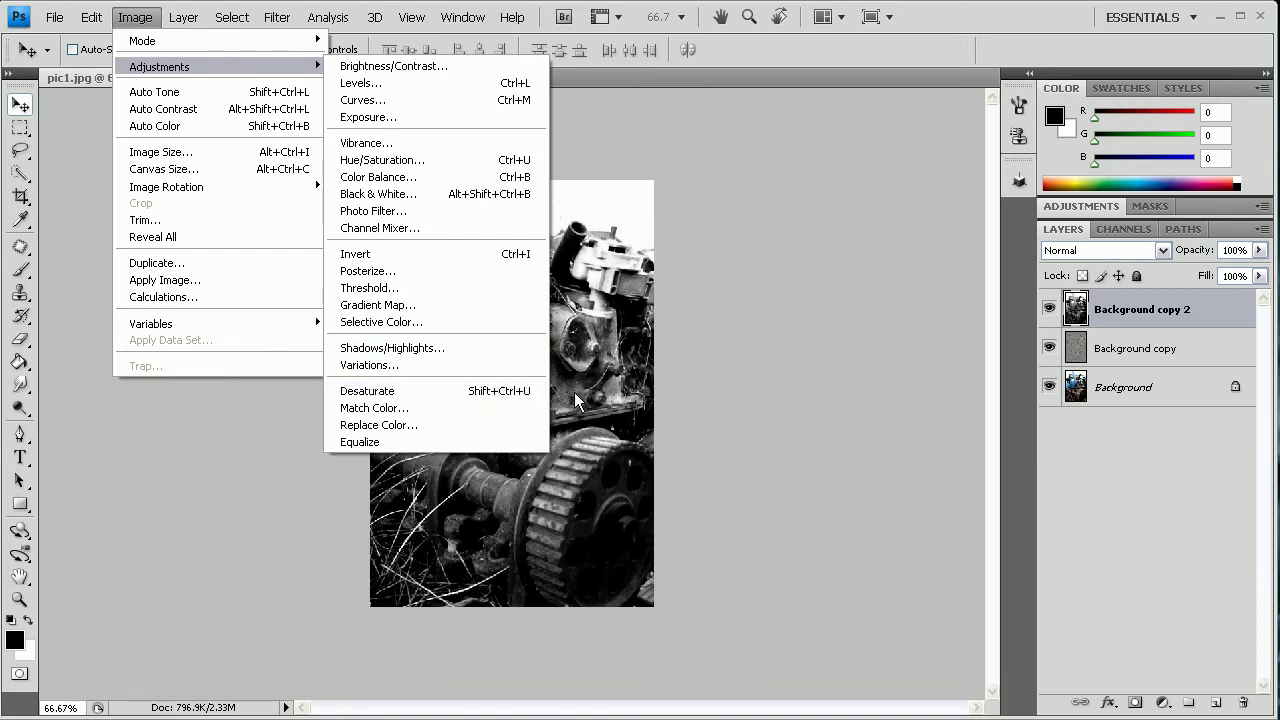
pyautogui.click(495, 391)
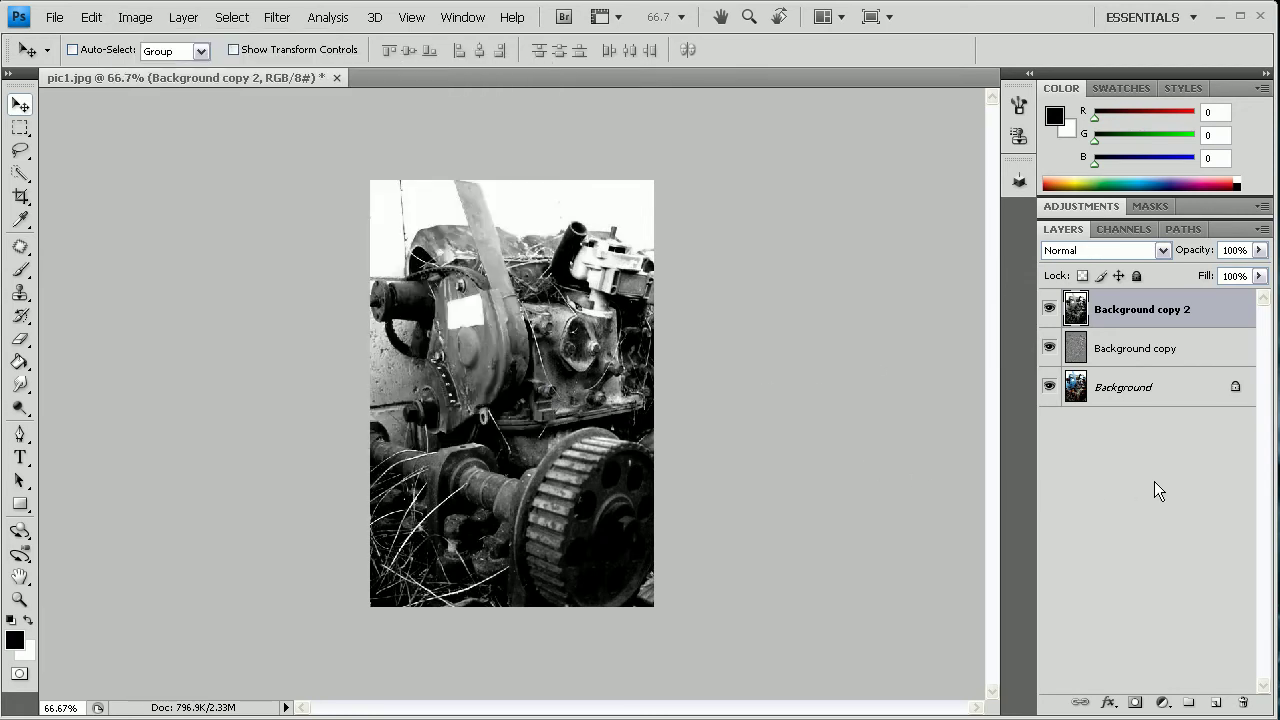
# Set Background copy 2 to Overlay and call up the layer menu to flatten
pyautogui.click(1163, 250)
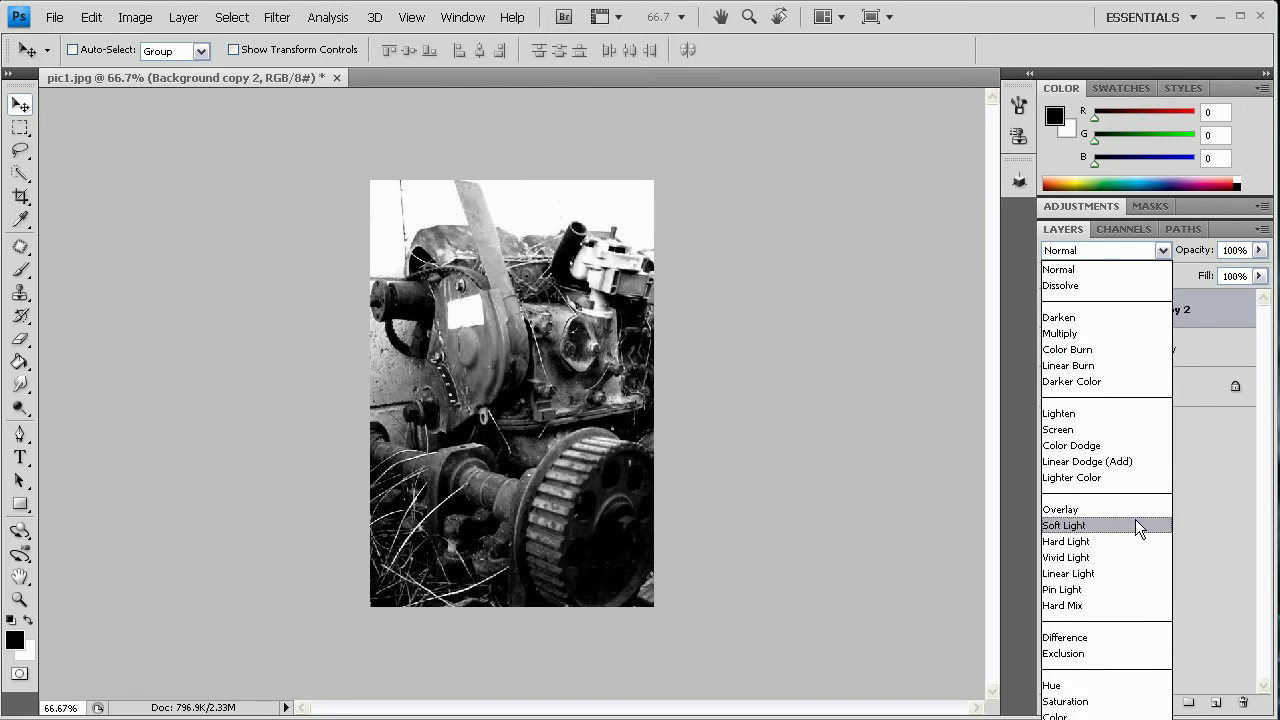
pyautogui.click(1132, 508)
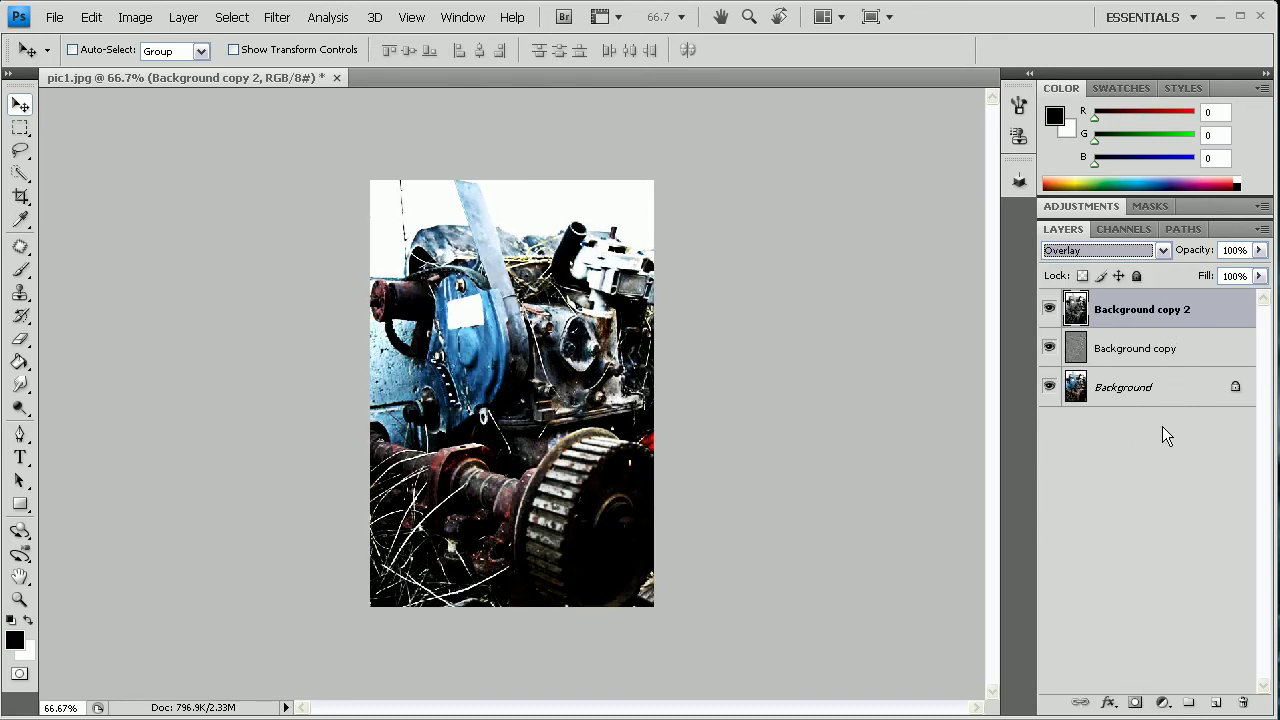
pyautogui.rightClick(1168, 387)
# Flatten the image, duplicate the Background, and reapply High Pass to the copy with Ctrl+F
pyautogui.click(1205, 519)
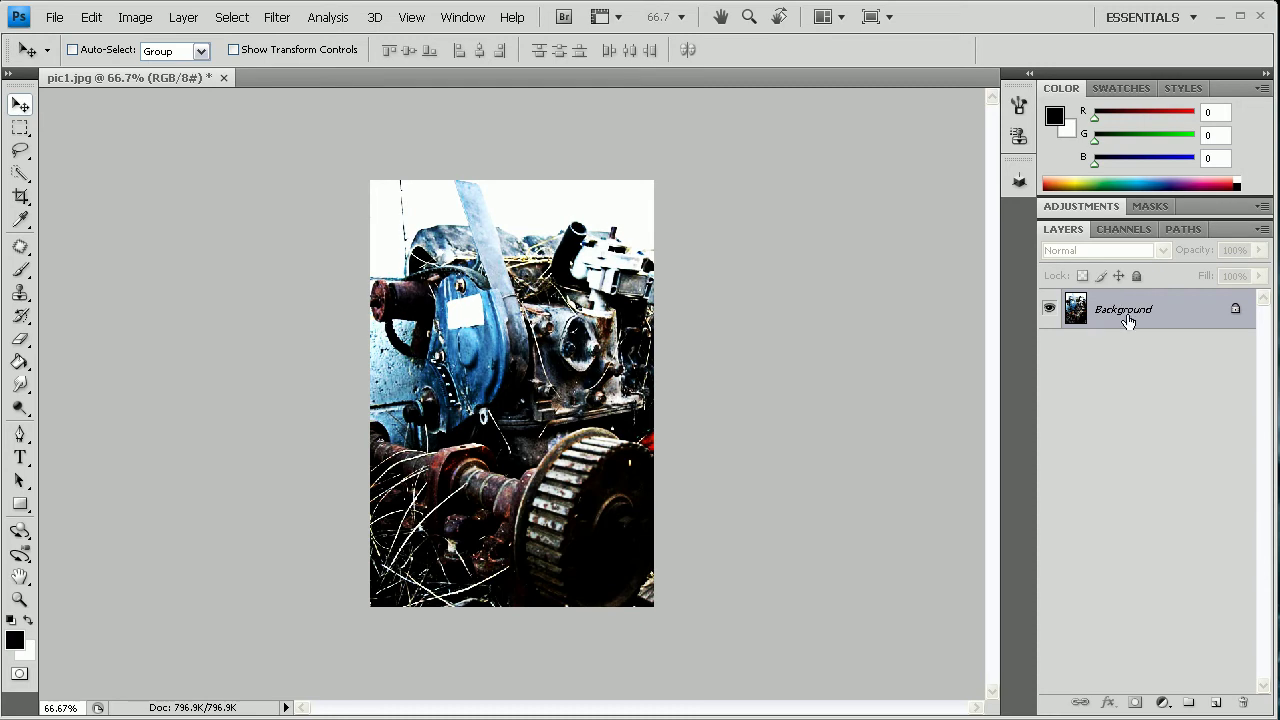
pyautogui.moveTo(1180, 306); pyautogui.dragTo(1213, 705)
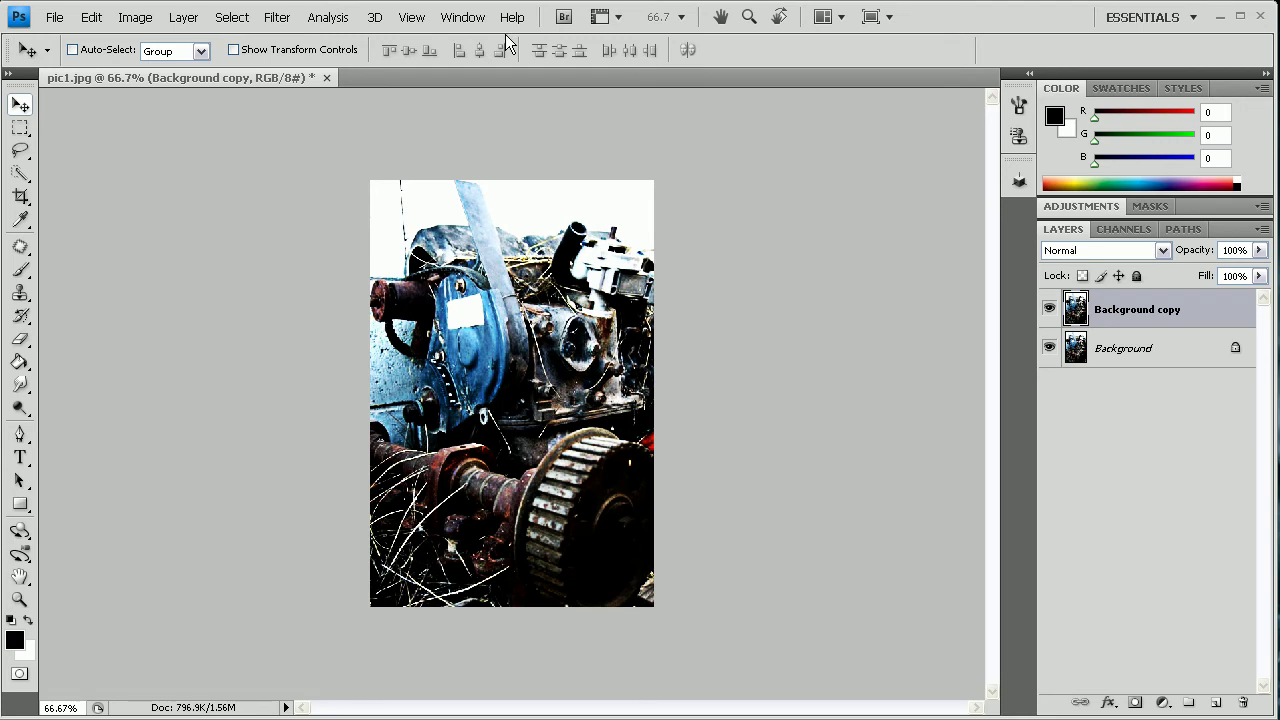
pyautogui.hotkey('ctrl', 'f')
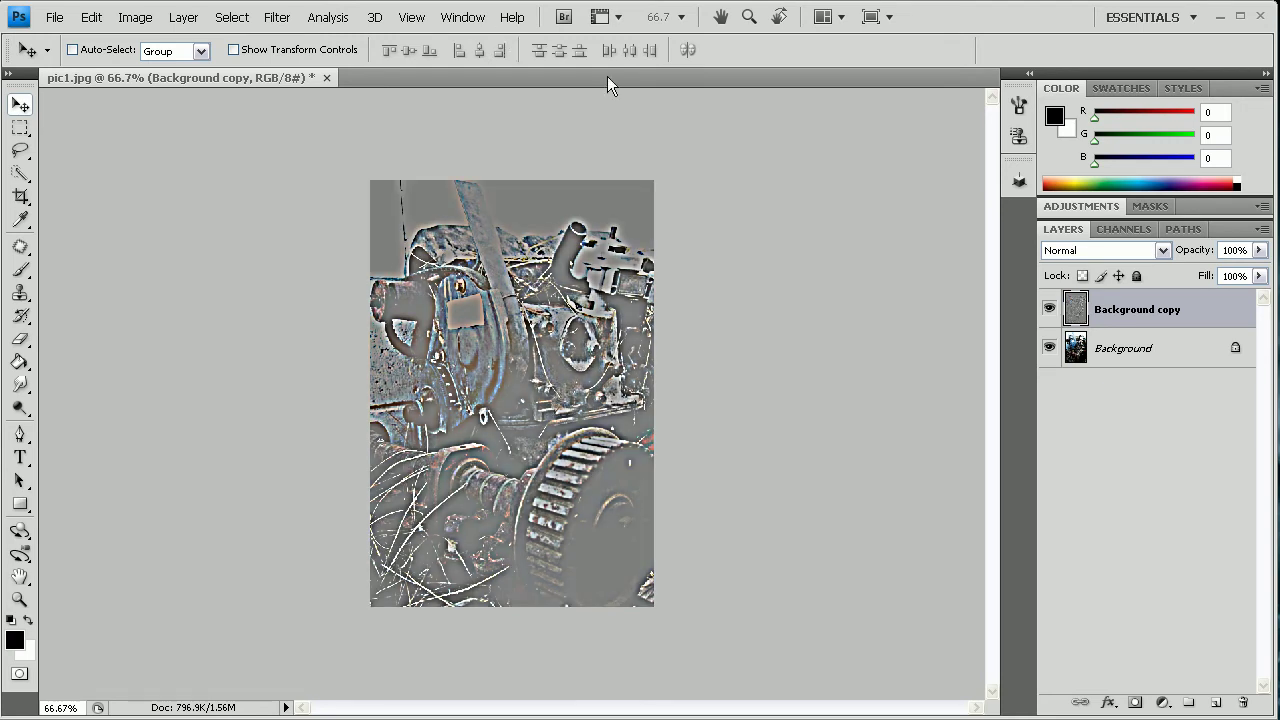
# Set the new high-pass copy to Overlay and flatten it into the Background
pyautogui.click(1164, 251)
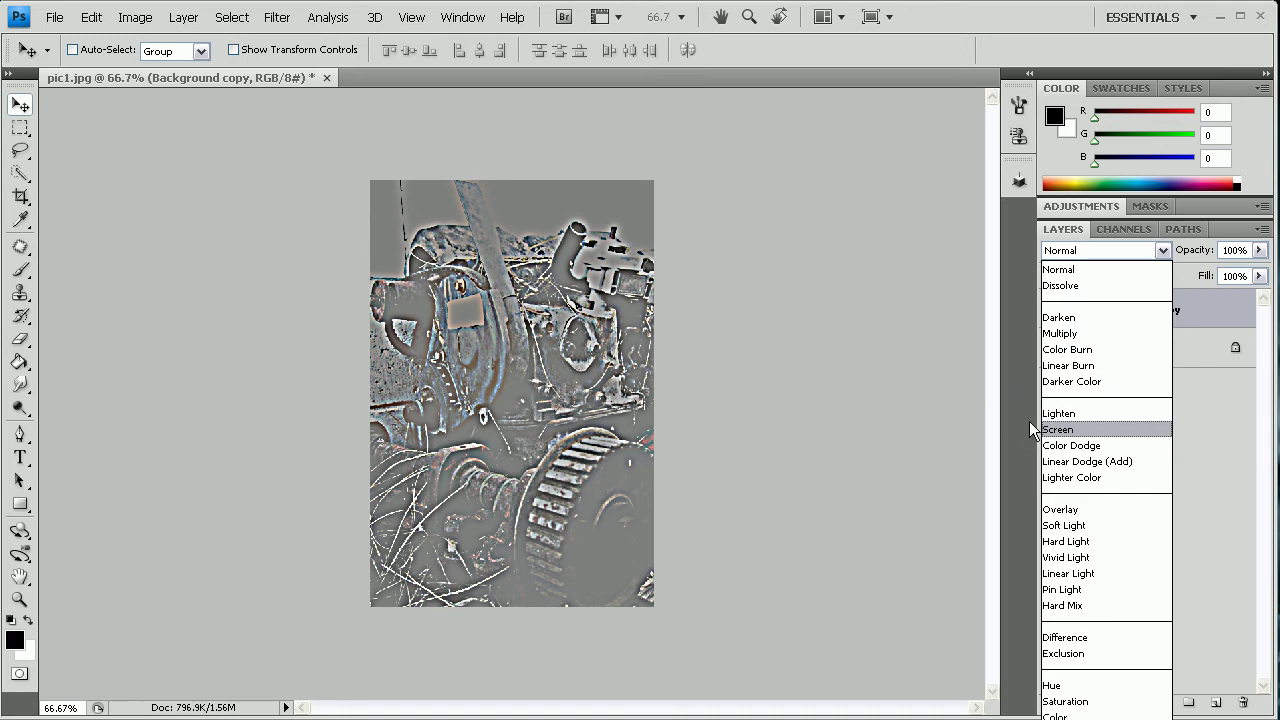
pyautogui.click(1091, 509)
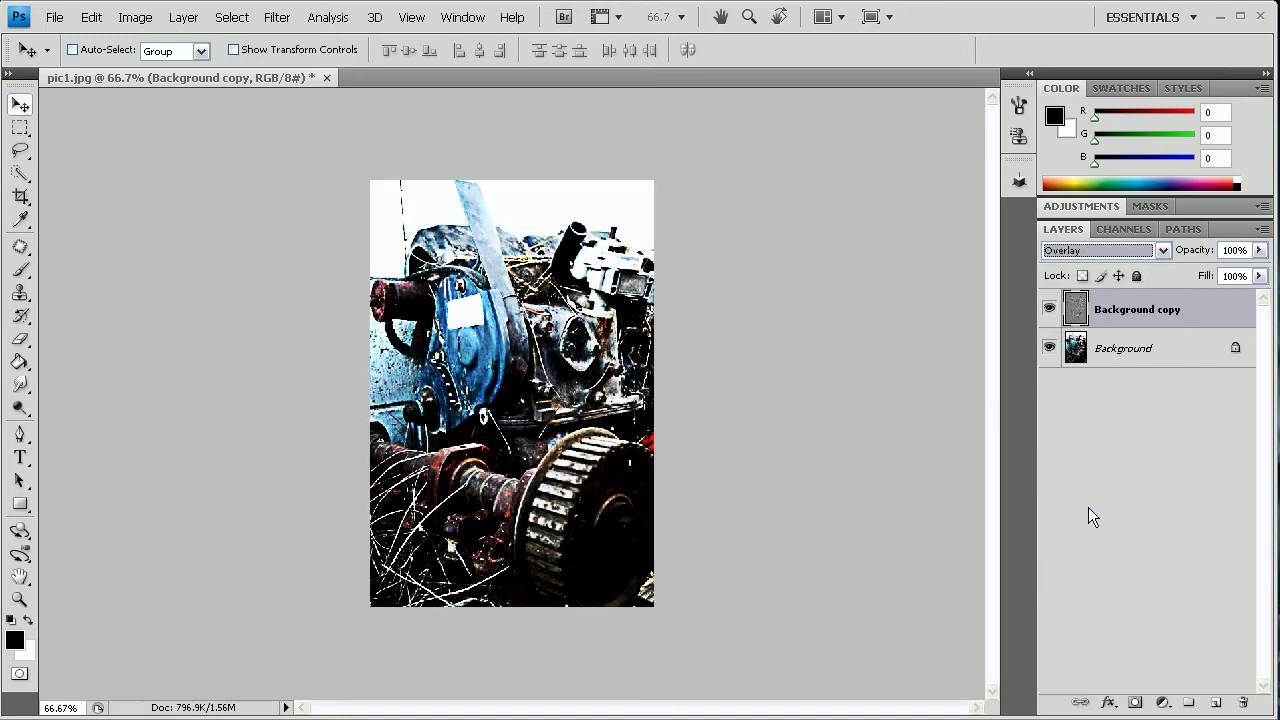
pyautogui.rightClick(1186, 362)
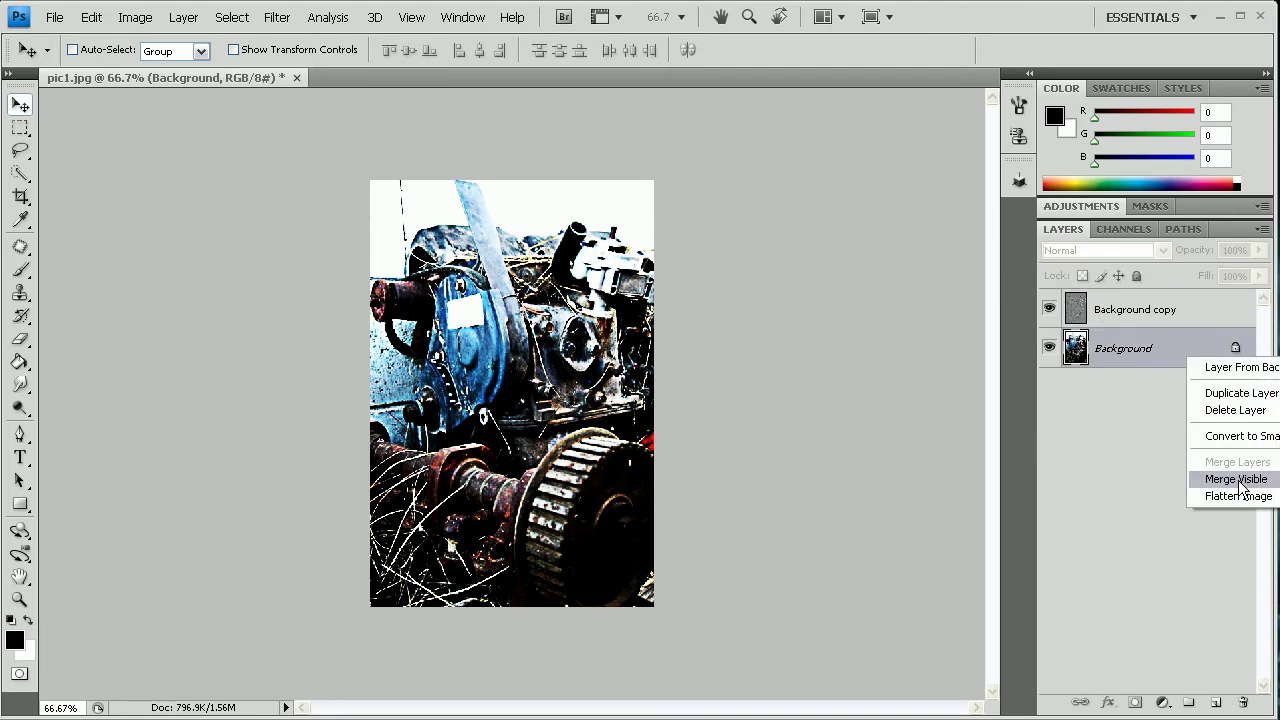
pyautogui.click(1203, 494)
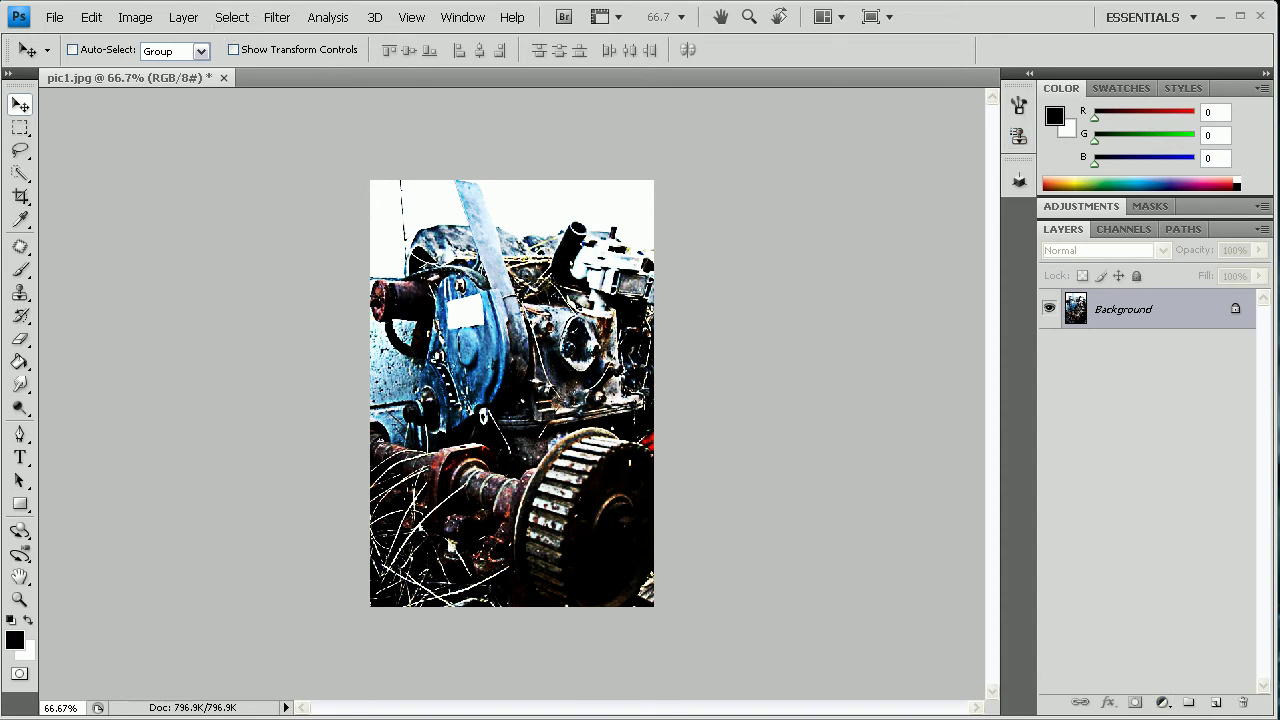
pyautogui.click(201, 20)
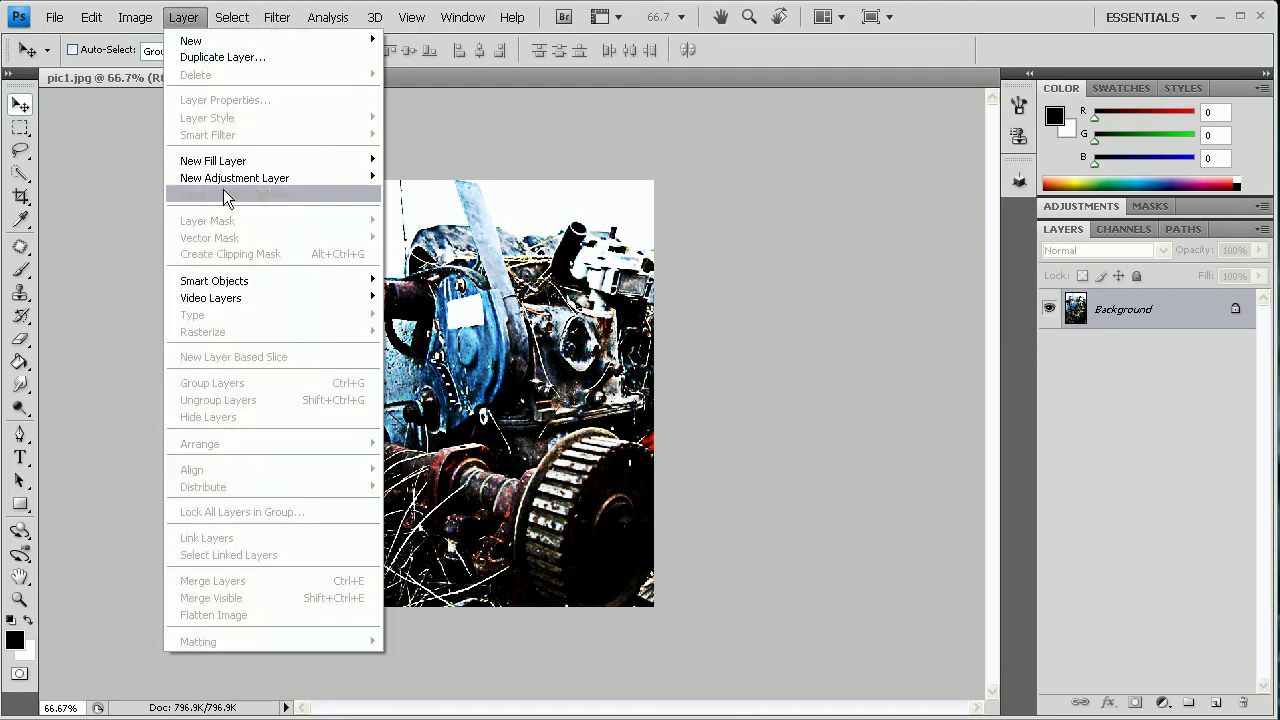
pyautogui.moveTo(257, 177)
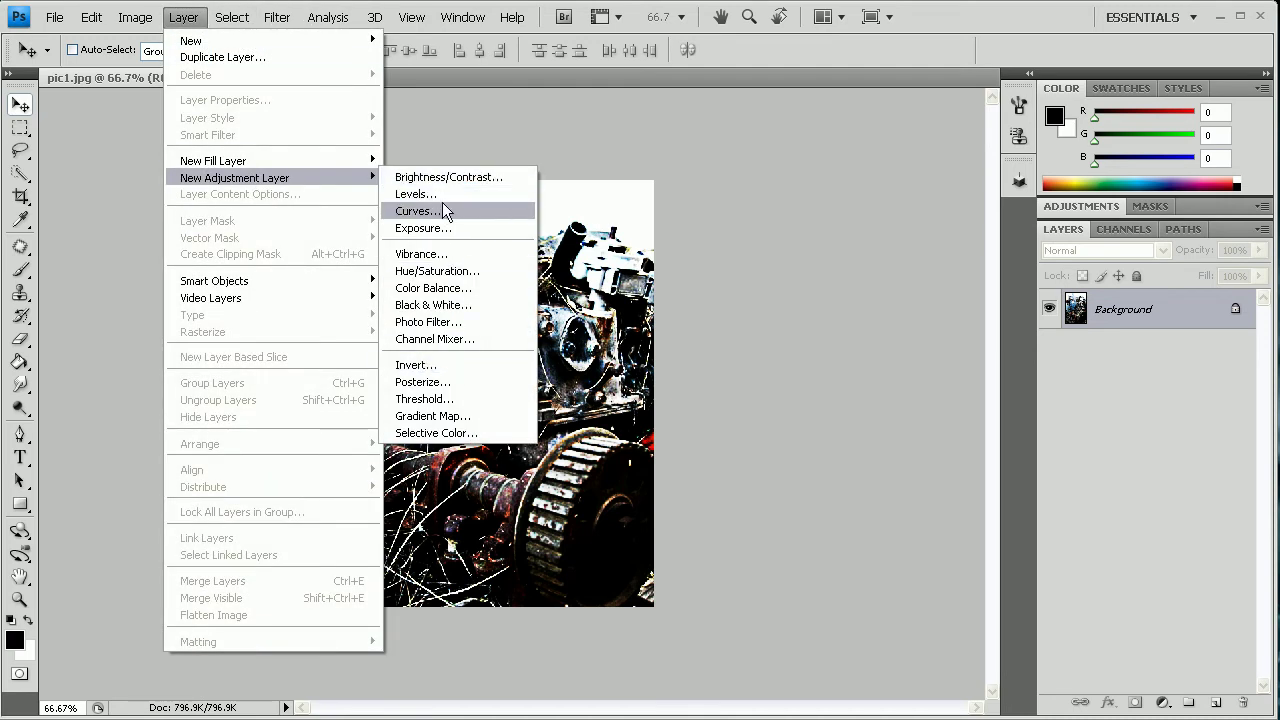
pyautogui.click(443, 210)
pyautogui.click(1000, 331)
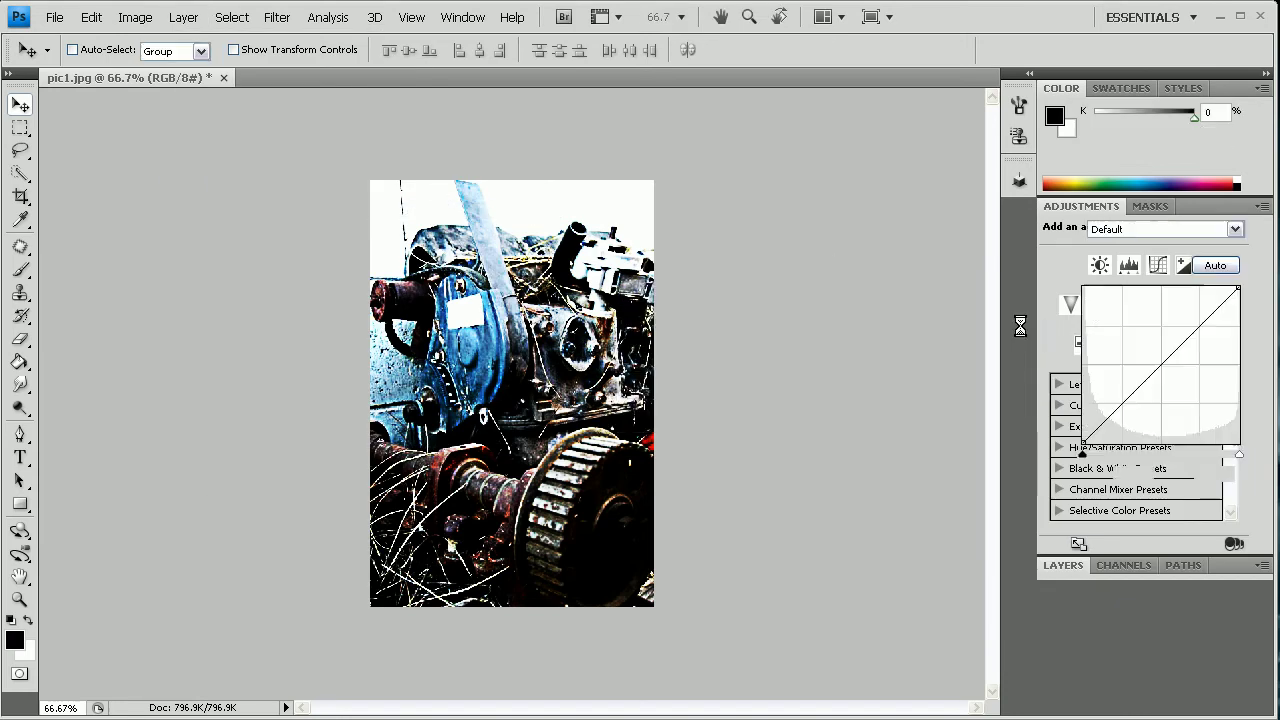
pyautogui.moveTo(1124, 409); pyautogui.dragTo(1092, 288)
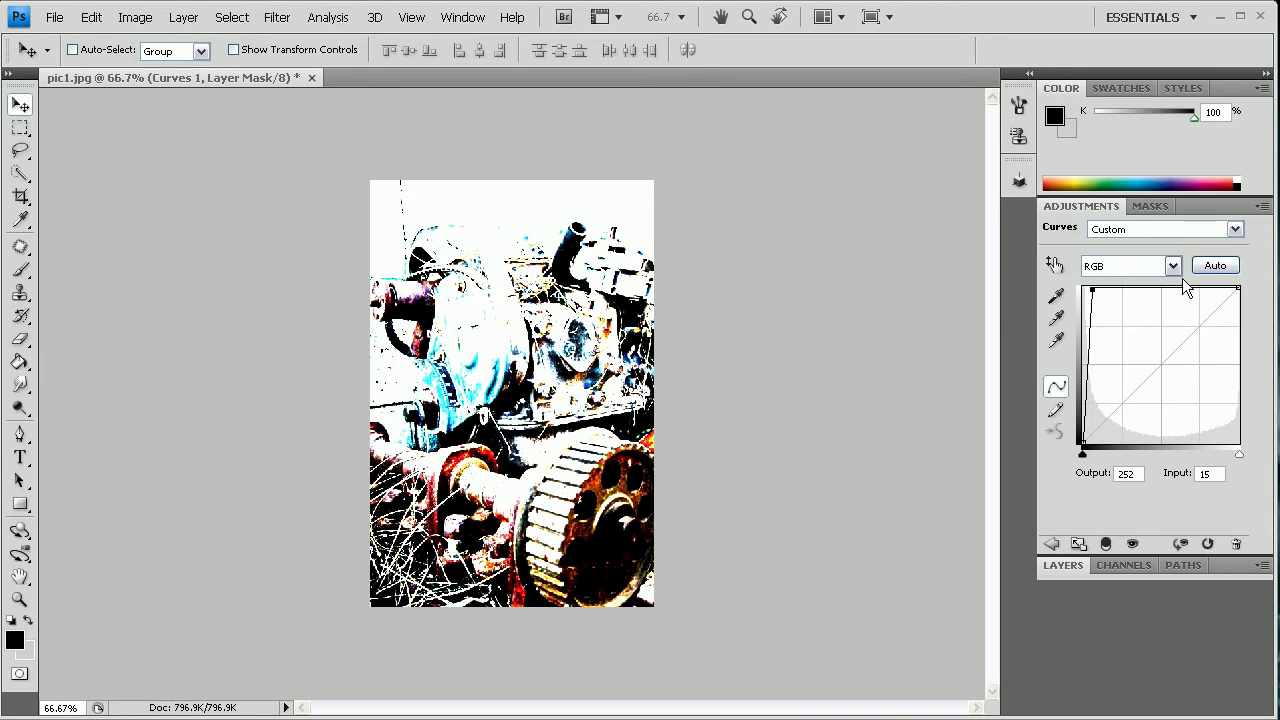
pyautogui.click(1237, 579)
pyautogui.click(1199, 465)
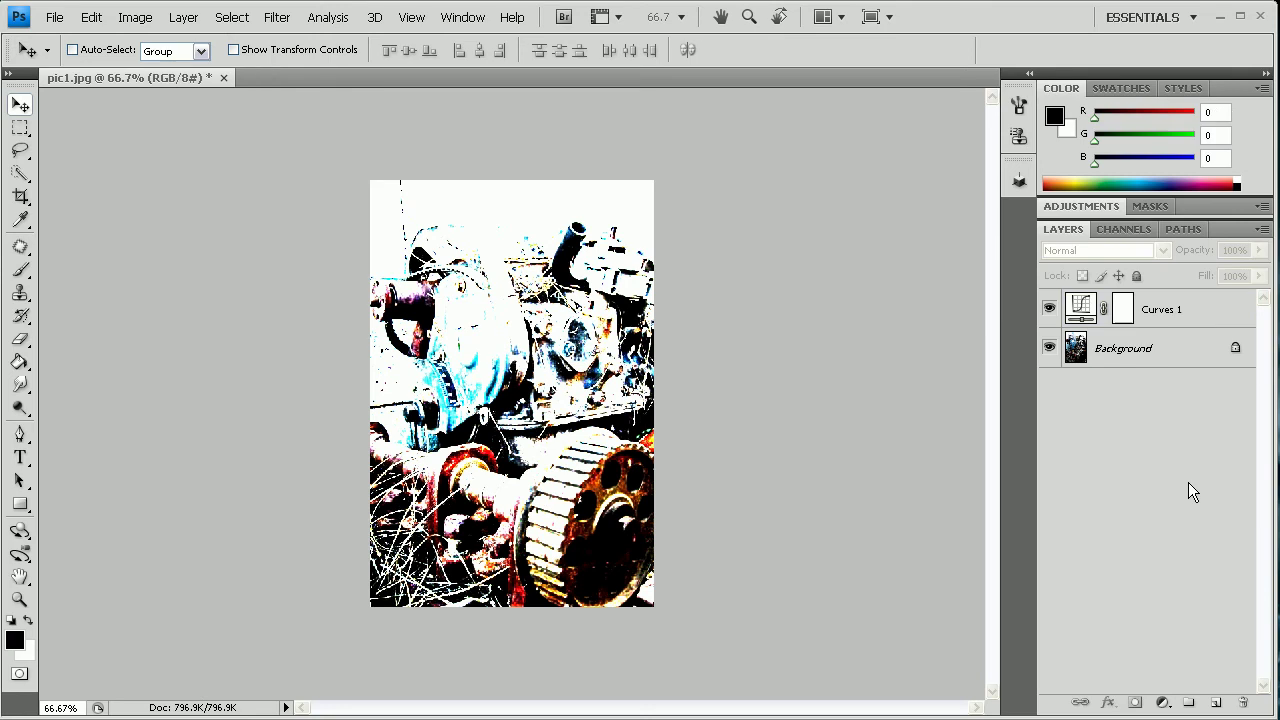
pyautogui.click(1200, 312)
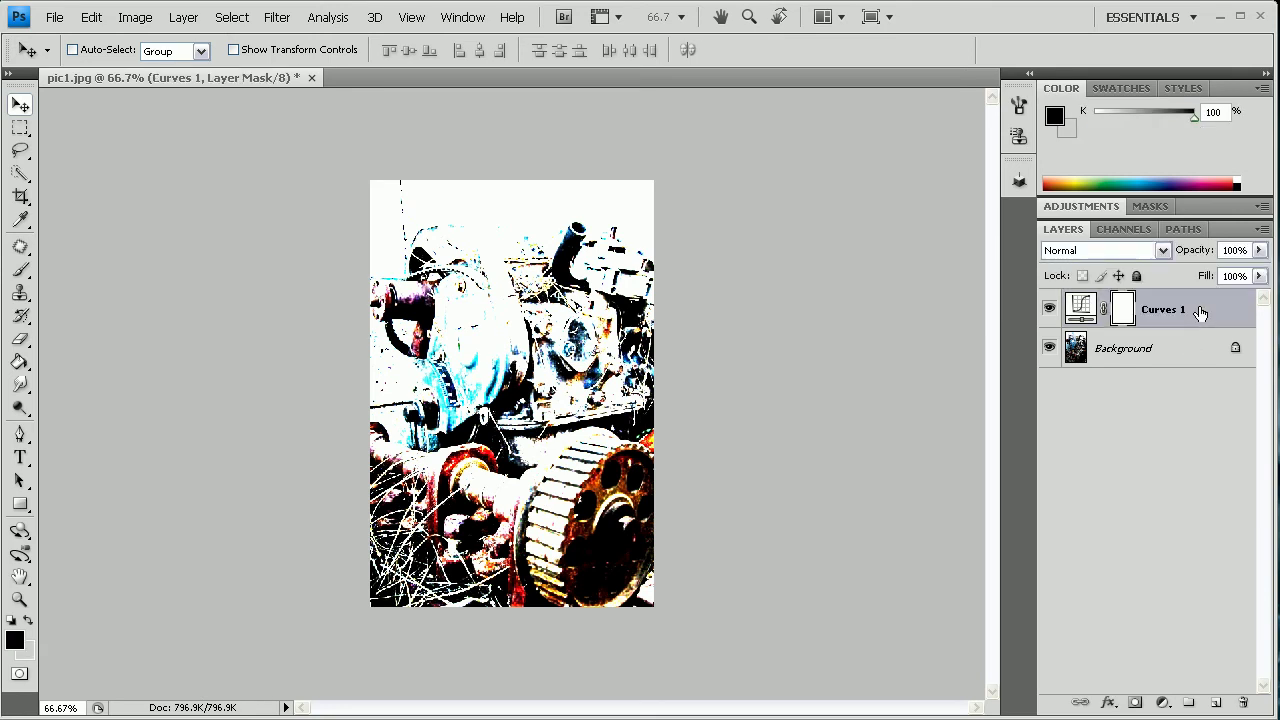
pyautogui.hotkey('ctrl', 'i')
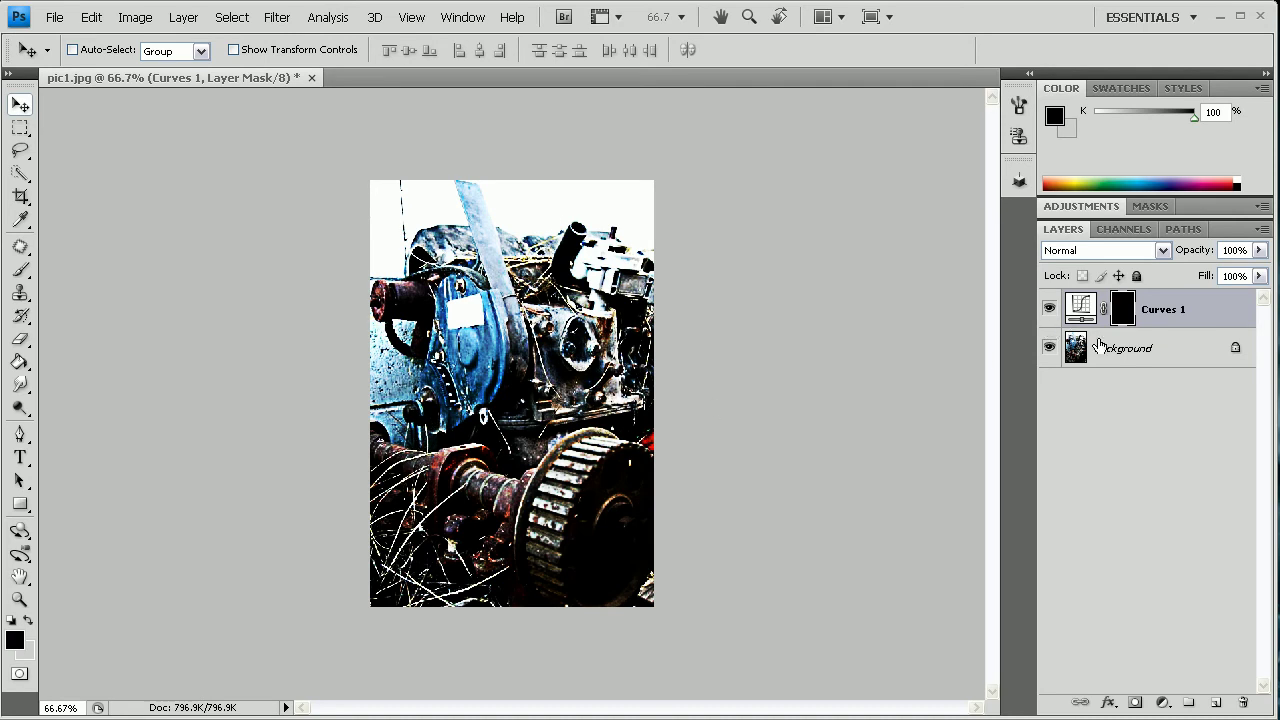
pyautogui.rightClick(1151, 356)
# Flatten the Curves layer, then close the edited photo without saving
pyautogui.click(1203, 497)
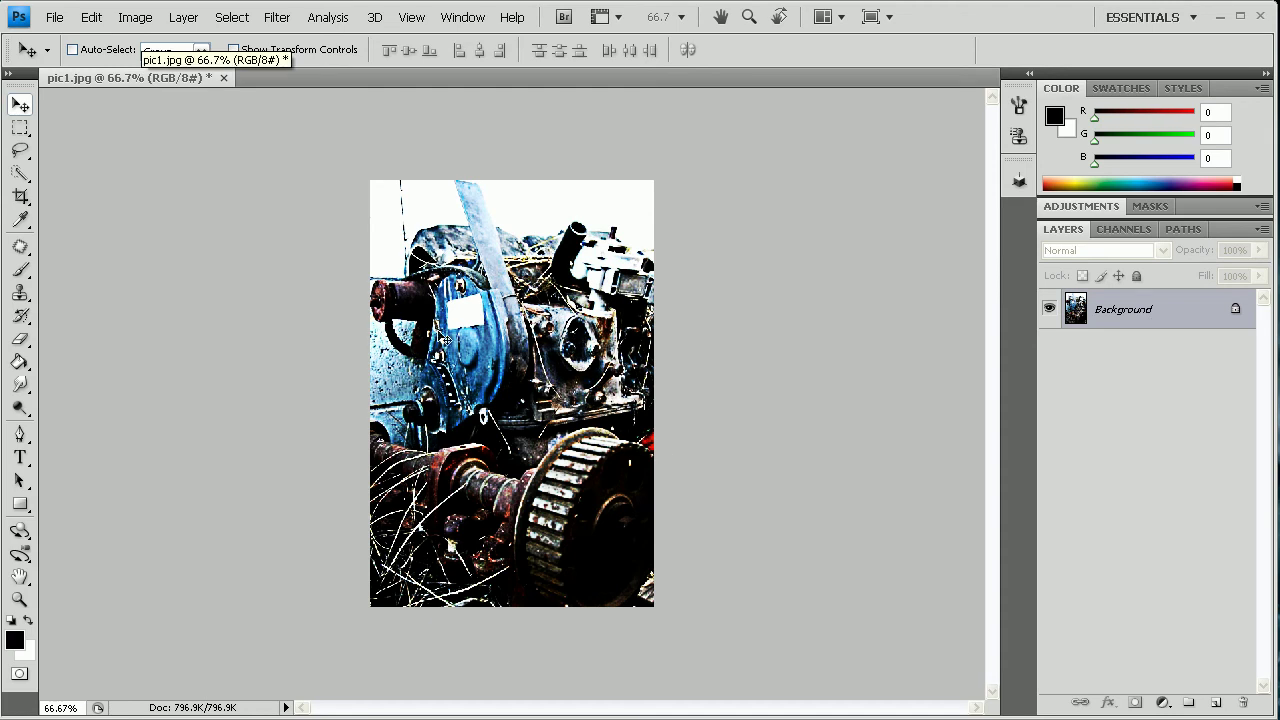
pyautogui.moveTo(147, 78); pyautogui.dragTo(323, 146)
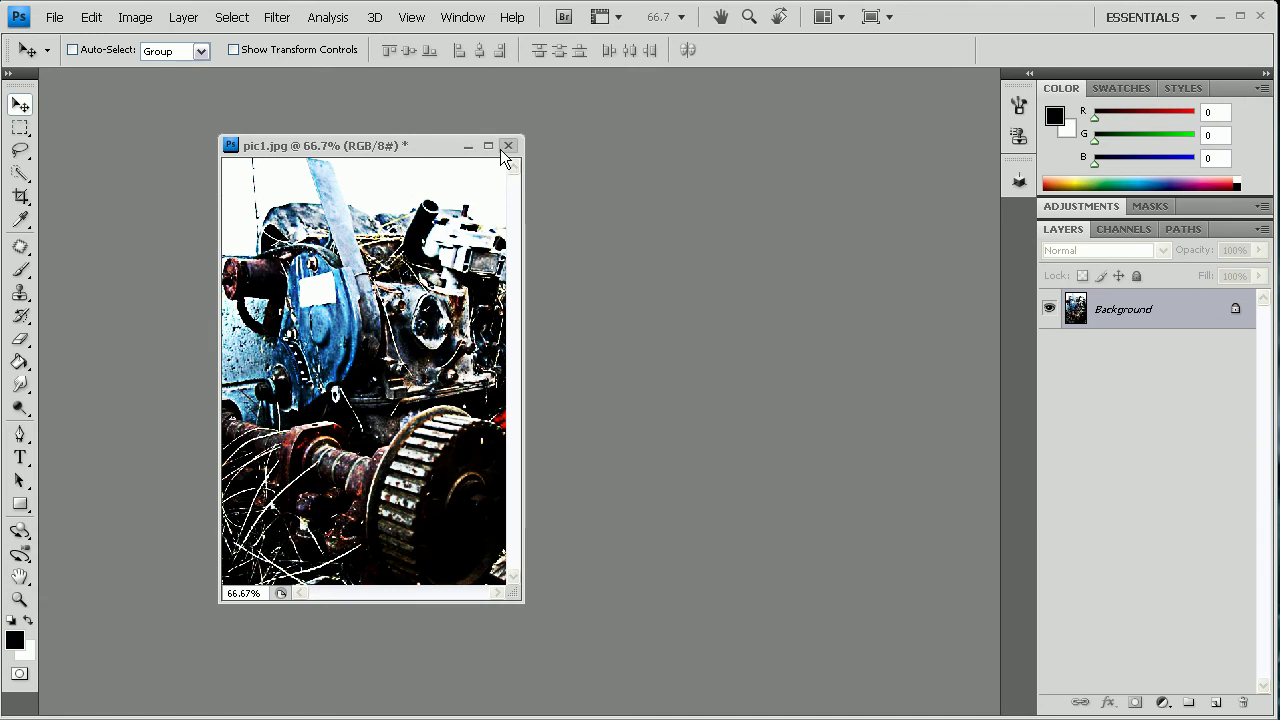
pyautogui.click(507, 147)
pyautogui.click(638, 298)
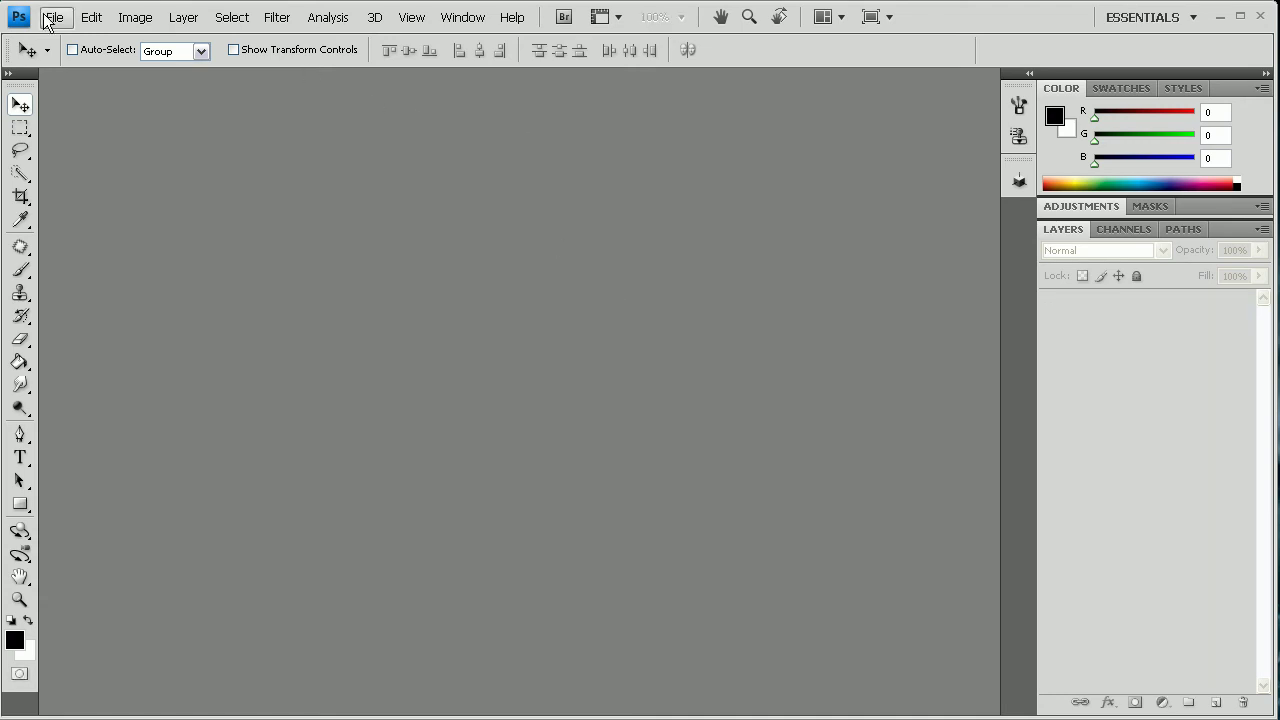
# Open pic1.jpg and pic1_1.jpg together from the File > Open dialog
pyautogui.click(52, 16)
pyautogui.click(100, 57)
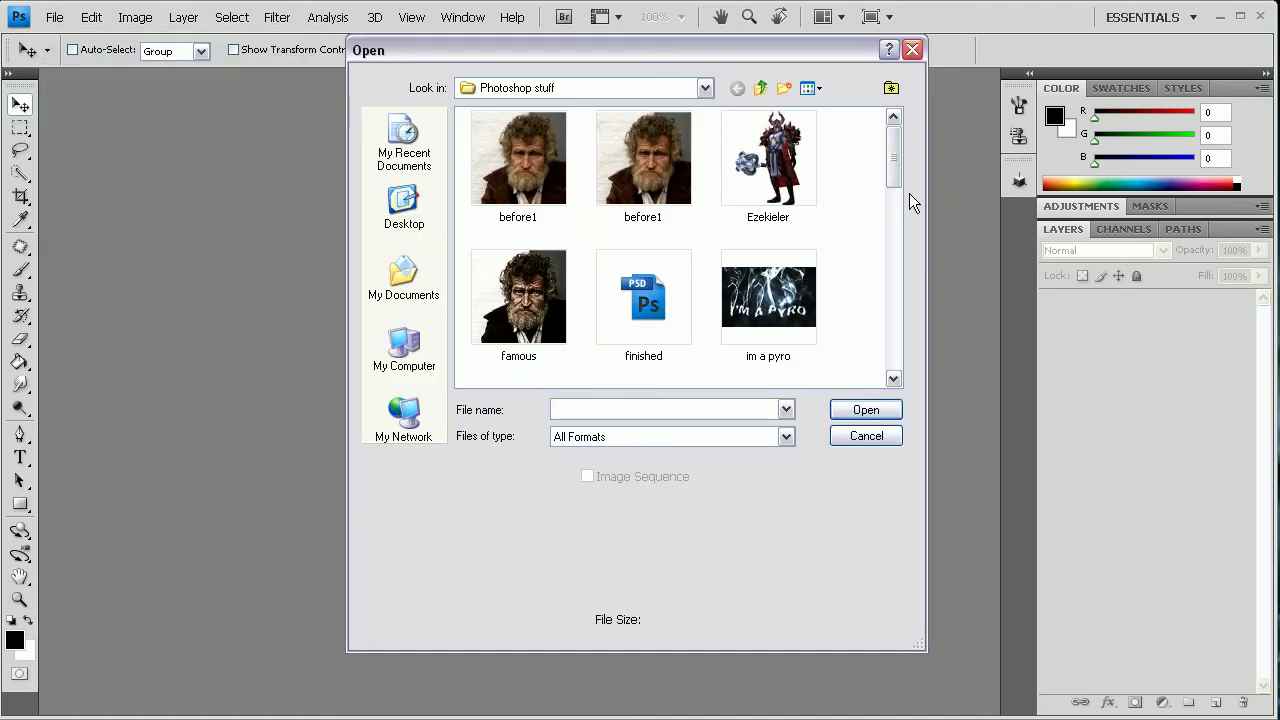
pyautogui.moveTo(893, 192); pyautogui.dragTo(893, 255)
pyautogui.click(518, 180)
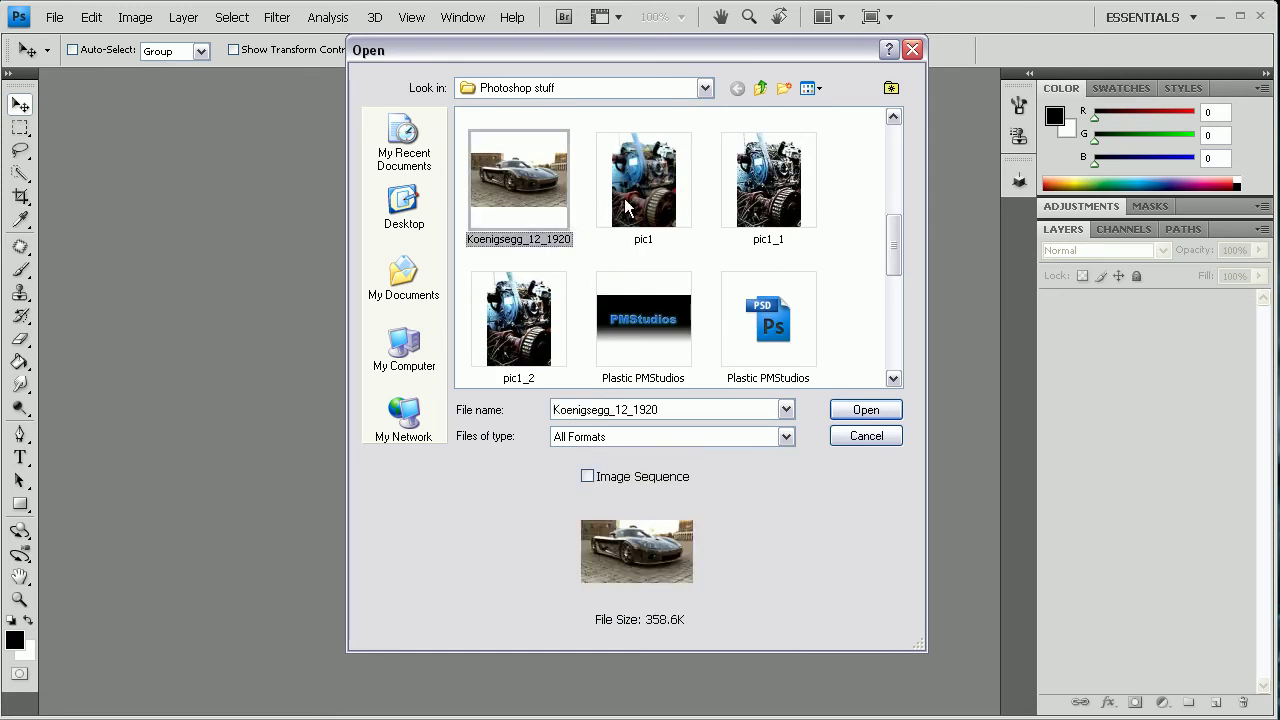
pyautogui.click(643, 180)
pyautogui.keyDown('ctrl'); pyautogui.click(768, 180); pyautogui.keyUp('ctrl')
pyautogui.click(866, 411)
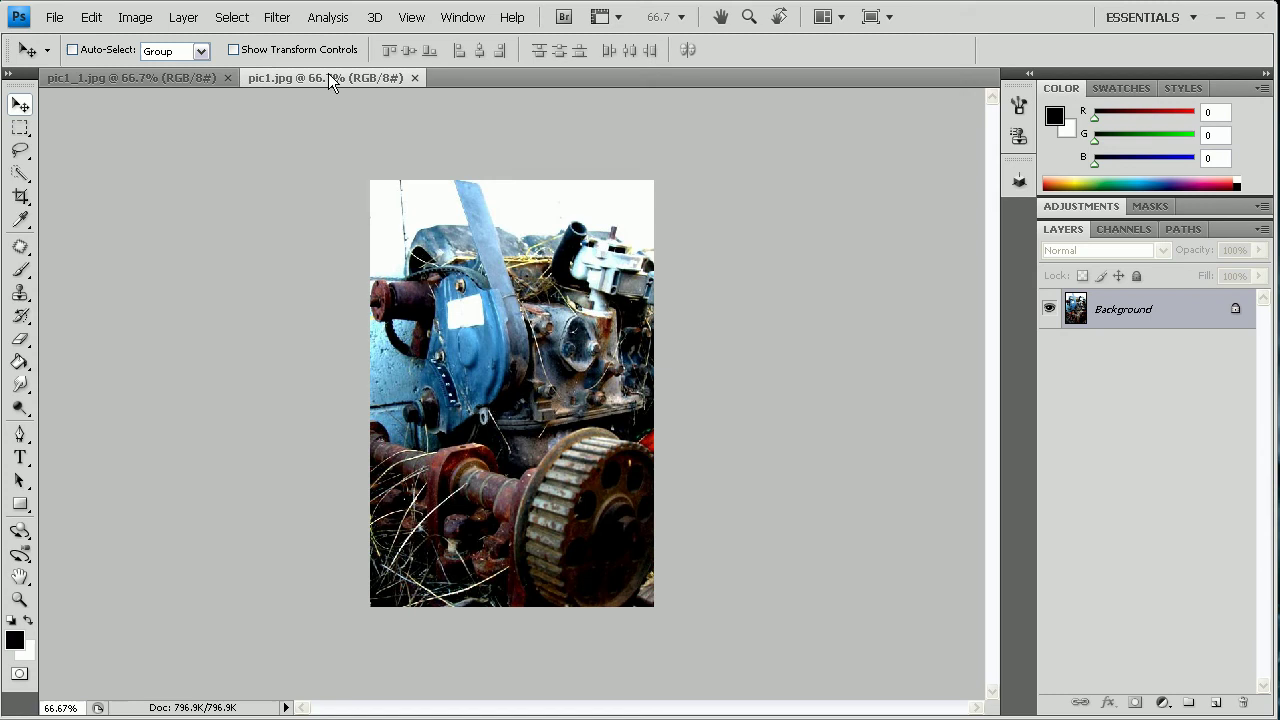
# Float pic1.jpg in its own window and resize it to fit beside pic1_1
pyautogui.moveTo(330, 78); pyautogui.dragTo(250, 236)
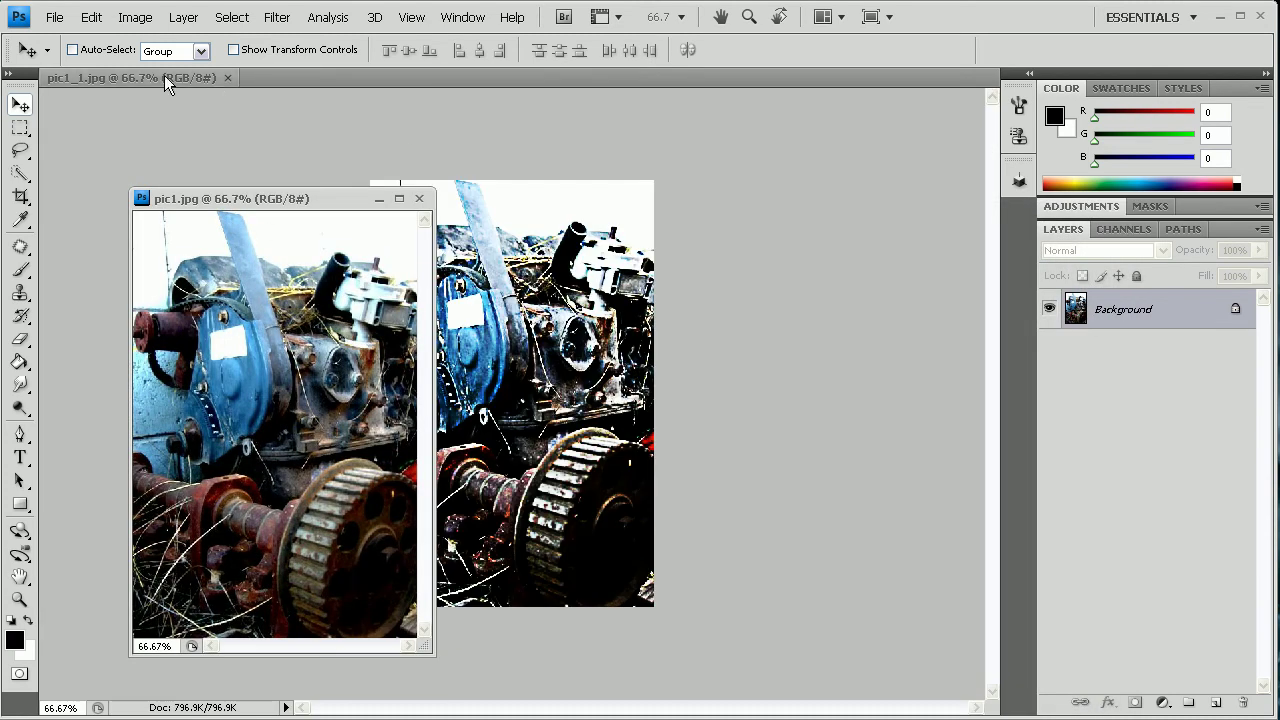
pyautogui.moveTo(277, 192); pyautogui.dragTo(240, 144)
pyautogui.moveTo(431, 420); pyautogui.dragTo(465, 420)
pyautogui.moveTo(364, 156); pyautogui.dragTo(302, 136)
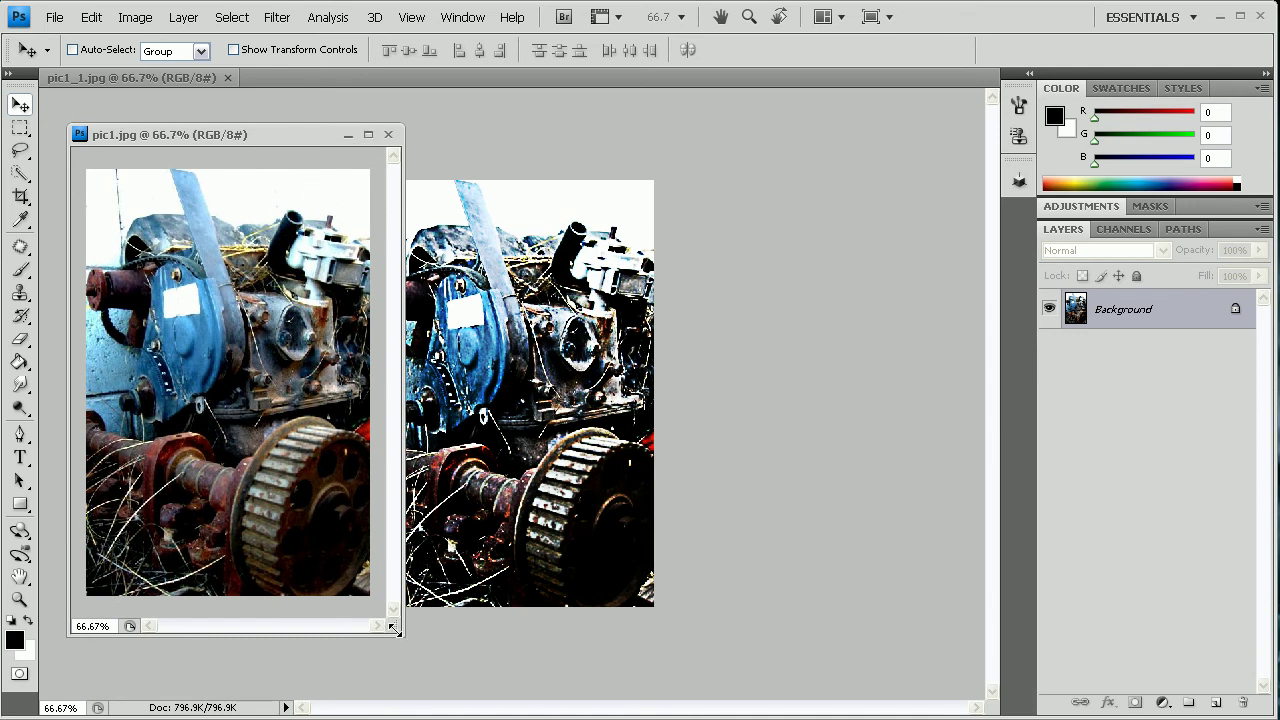
pyautogui.moveTo(392, 628); pyautogui.dragTo(364, 590)
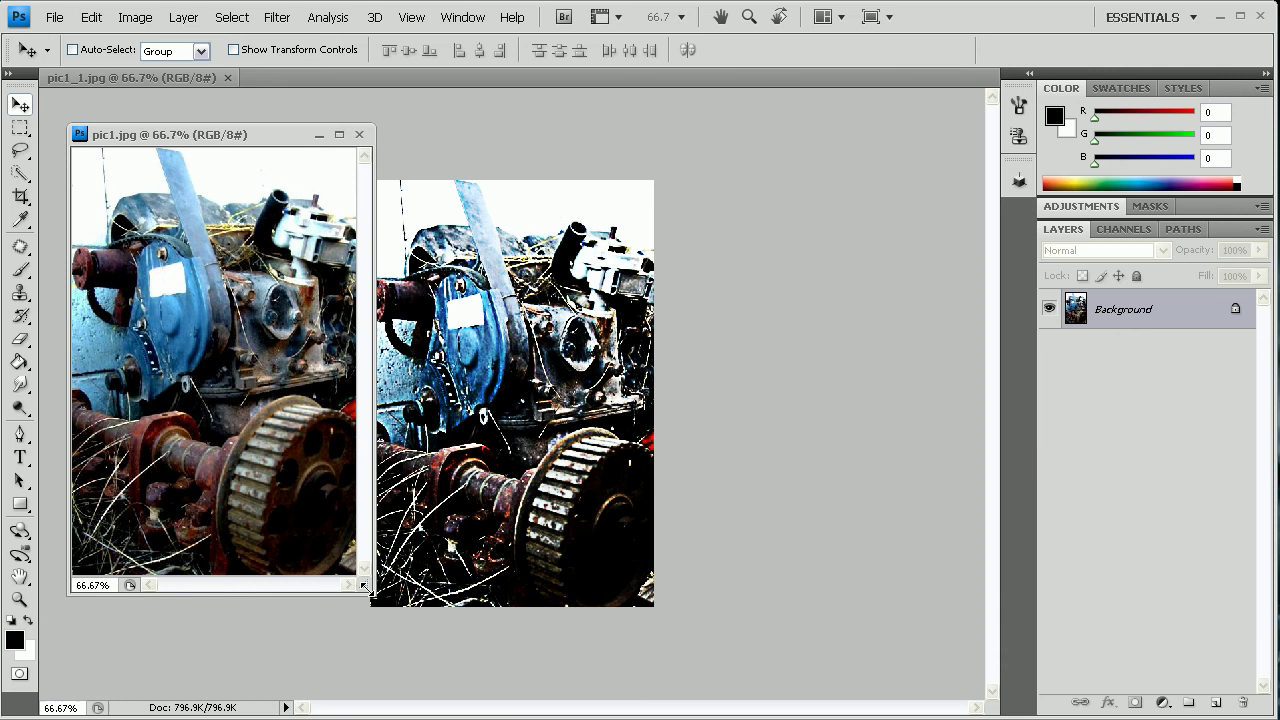
# Line the original up beside the gritty version, then close it and pick the Brush tool
pyautogui.moveTo(266, 132); pyautogui.dragTo(262, 163)
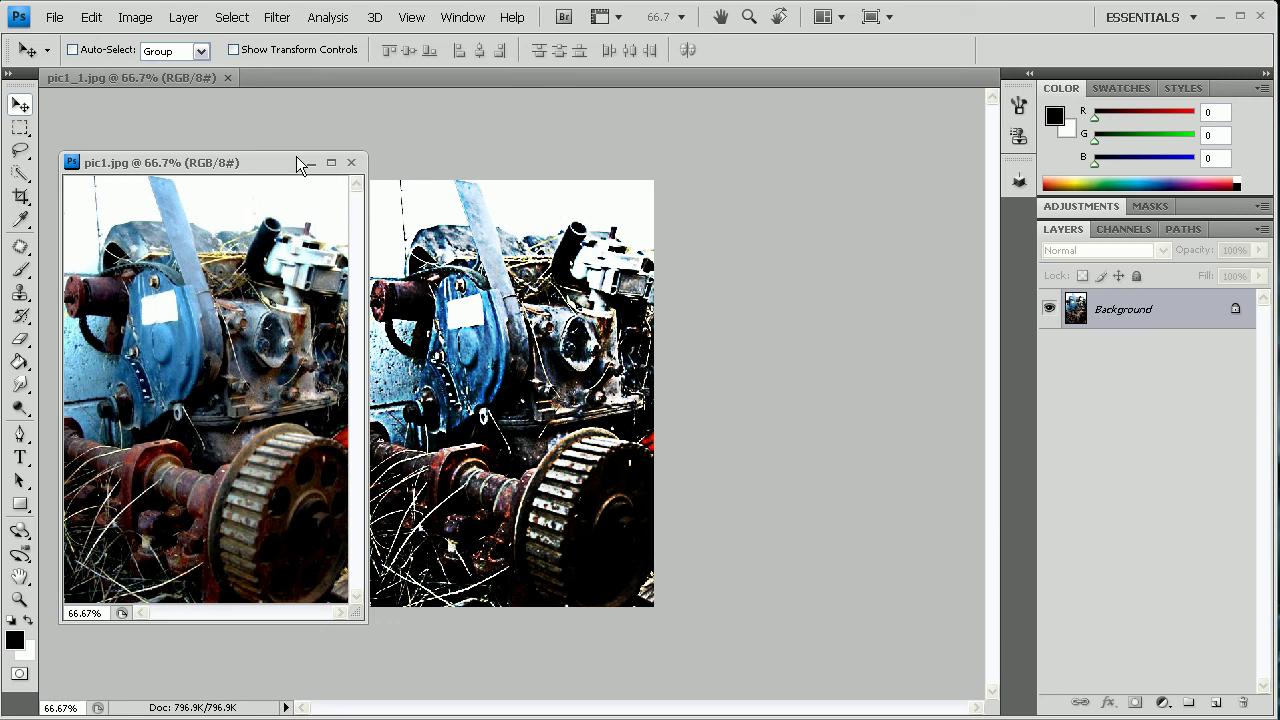
pyautogui.click(350, 163)
pyautogui.click(20, 270)
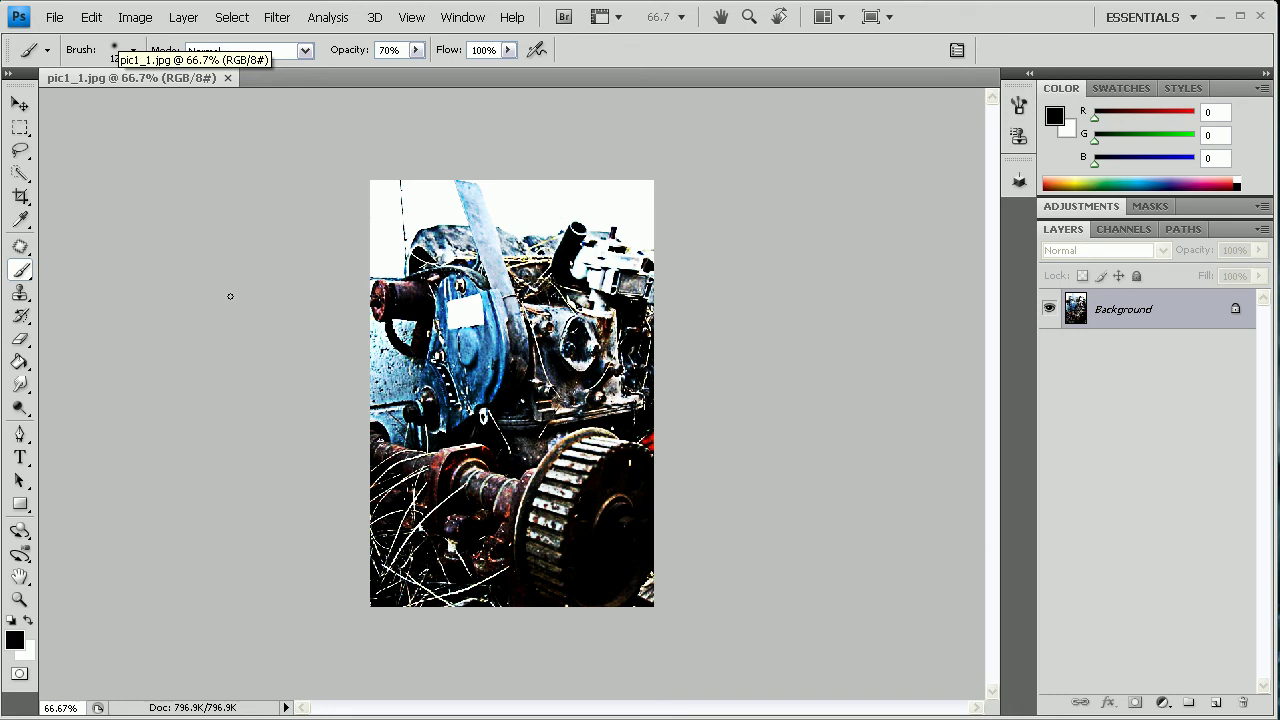
# Make white the foreground colour and check the brush is 12 px at 0% hardness
pyautogui.click(30, 621)
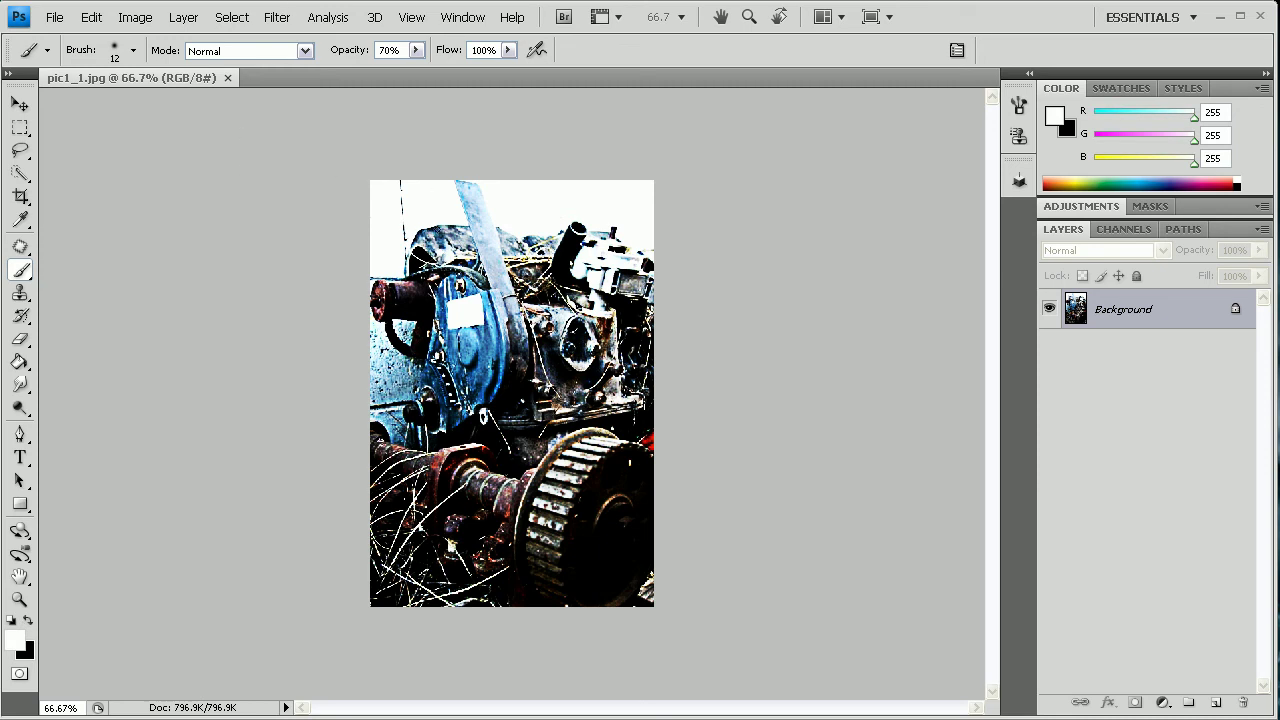
pyautogui.click(133, 50)
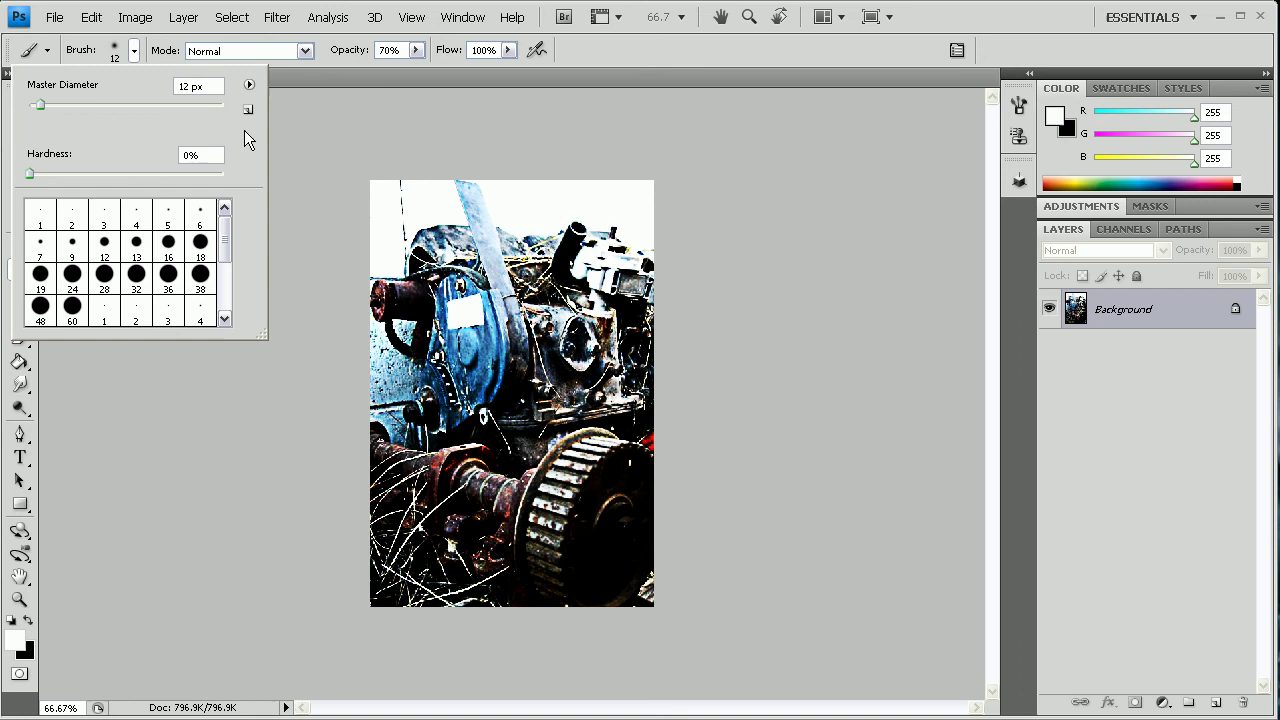
pyautogui.click(304, 115)
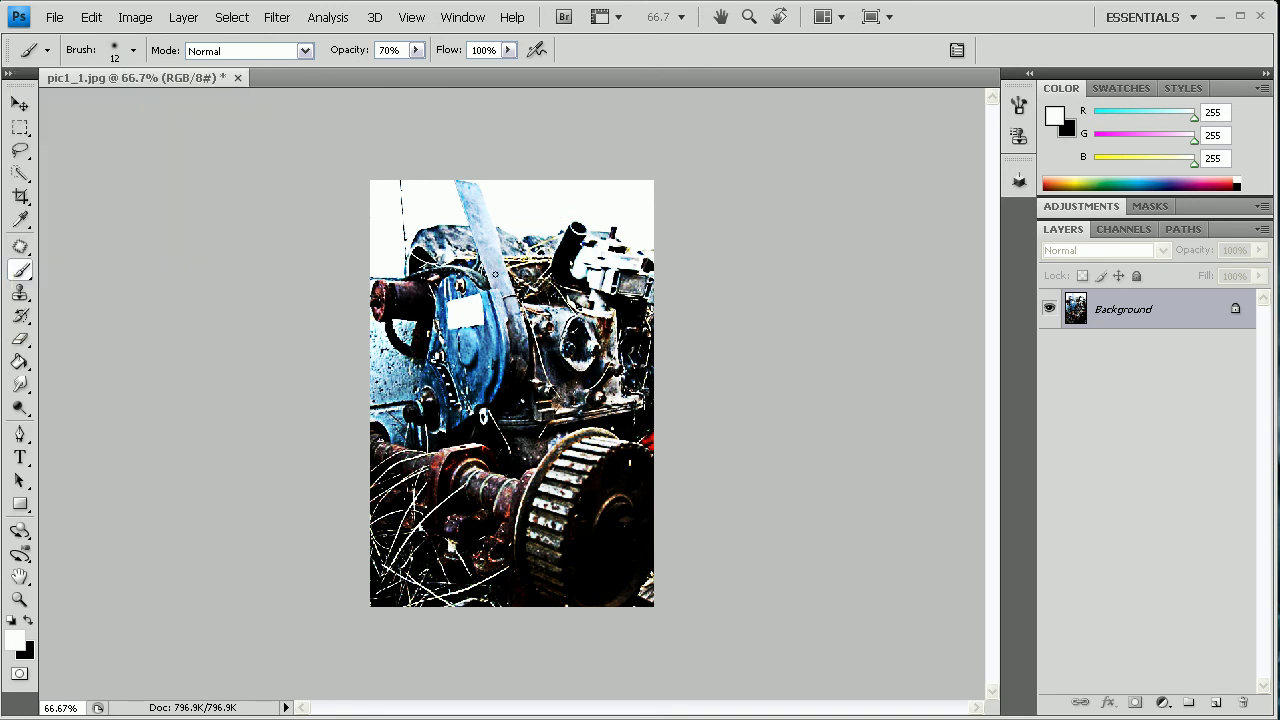